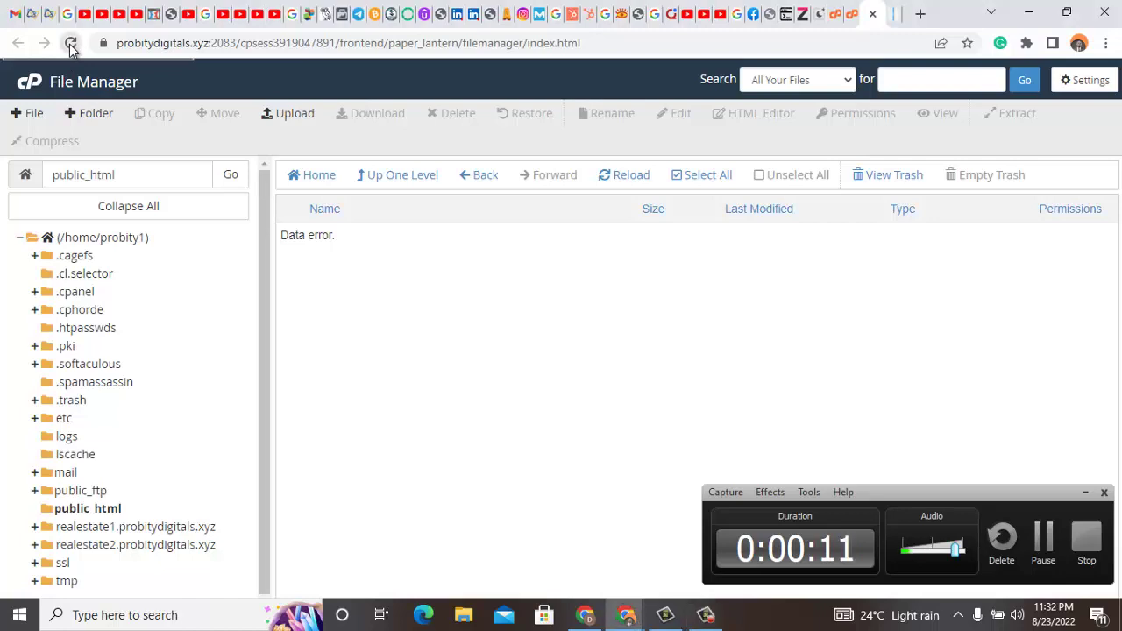
Step: Reload the file manager, then open the eazytech folder inside public_html and look through its files
click(71, 44)
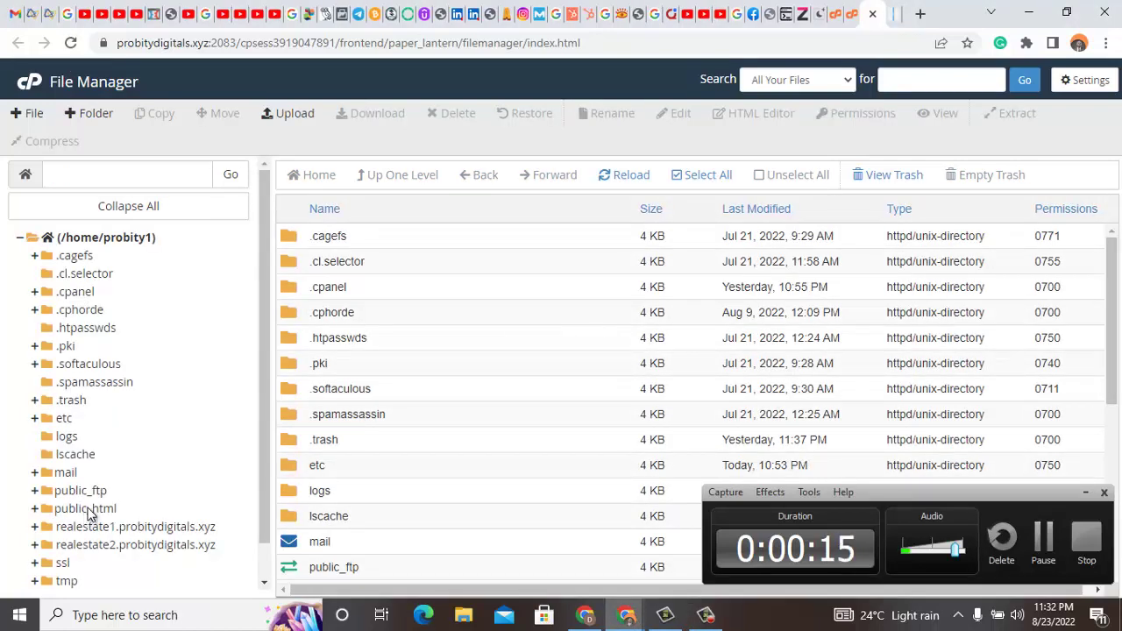
click(89, 509)
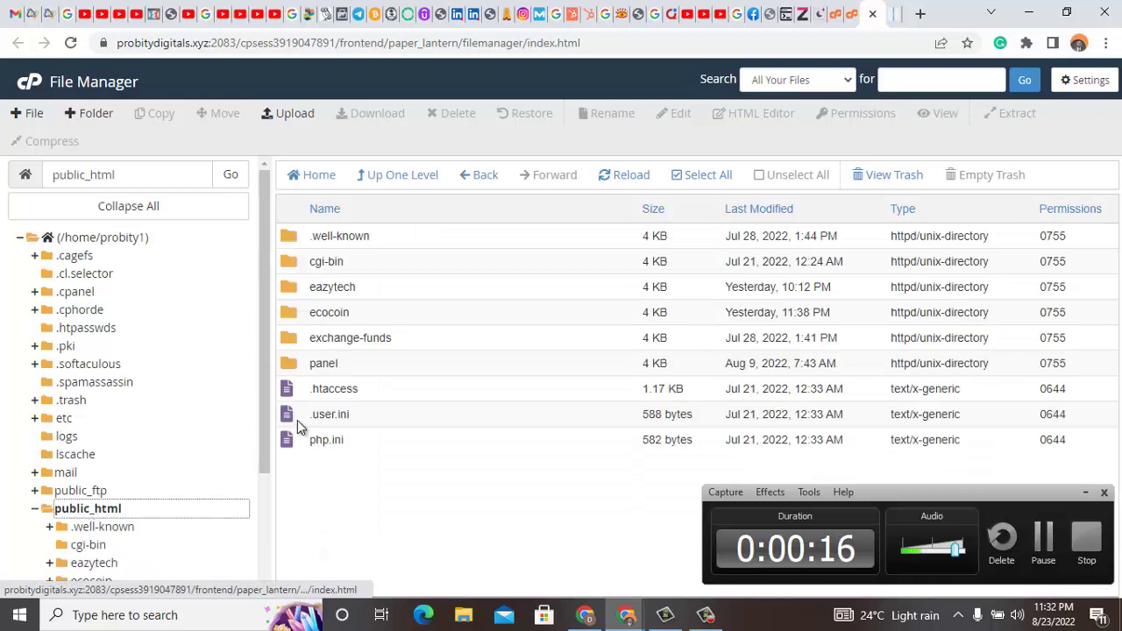
click(374, 299)
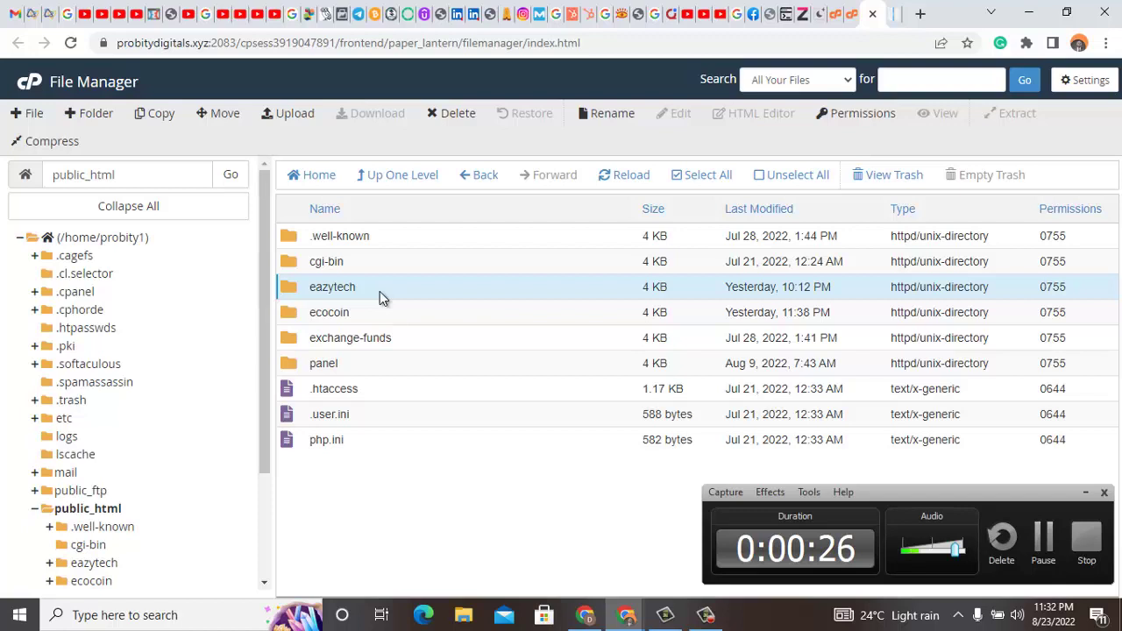
click(380, 291)
double_click(380, 291)
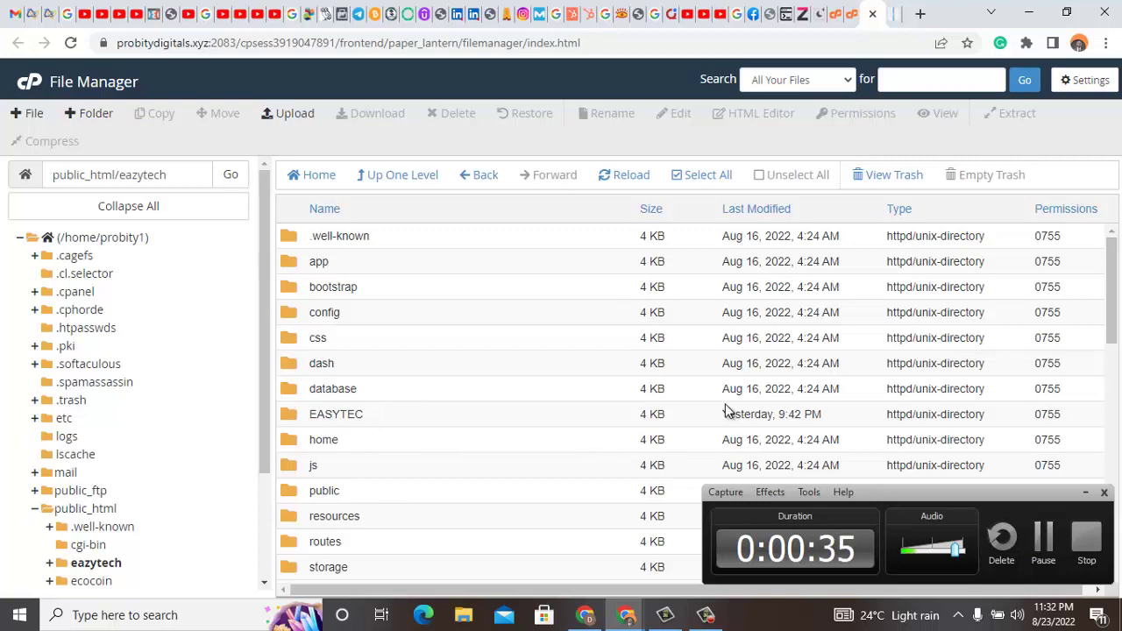
drag(1110, 326, 1103, 598)
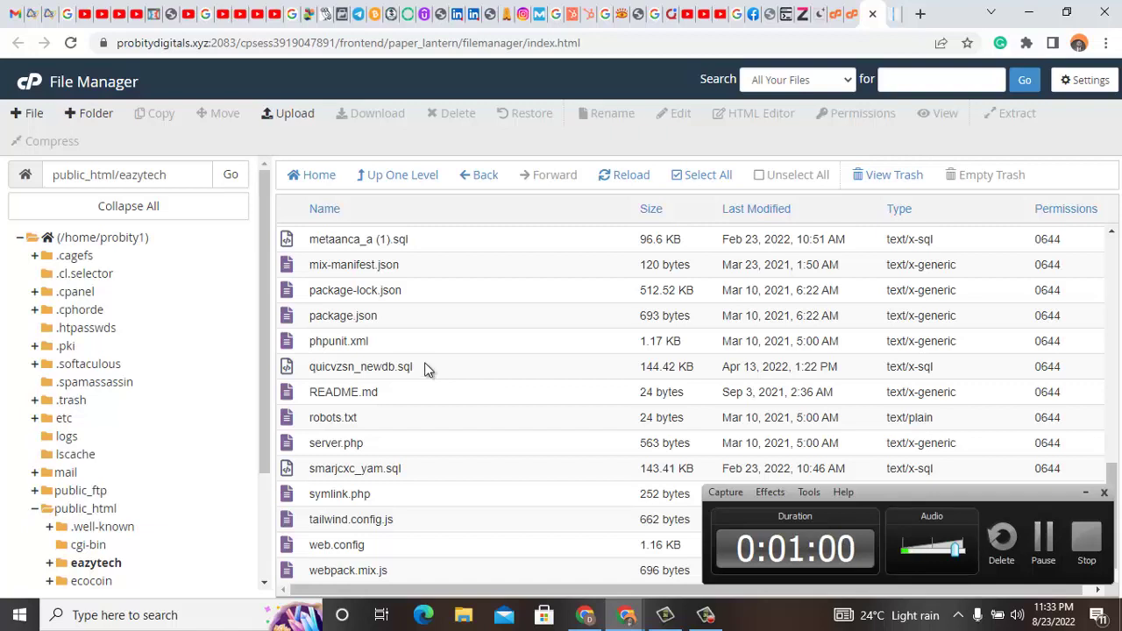
Step: Return to the cPanel home page and open the MySQL Database Wizard by searching for "da"
click(32, 87)
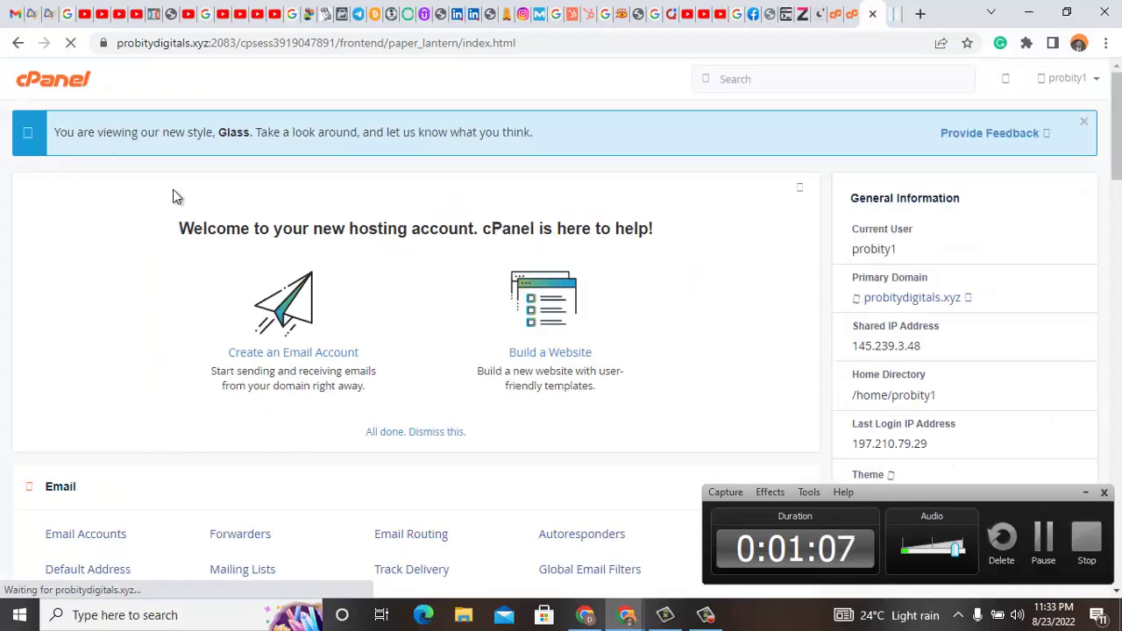
click(718, 80)
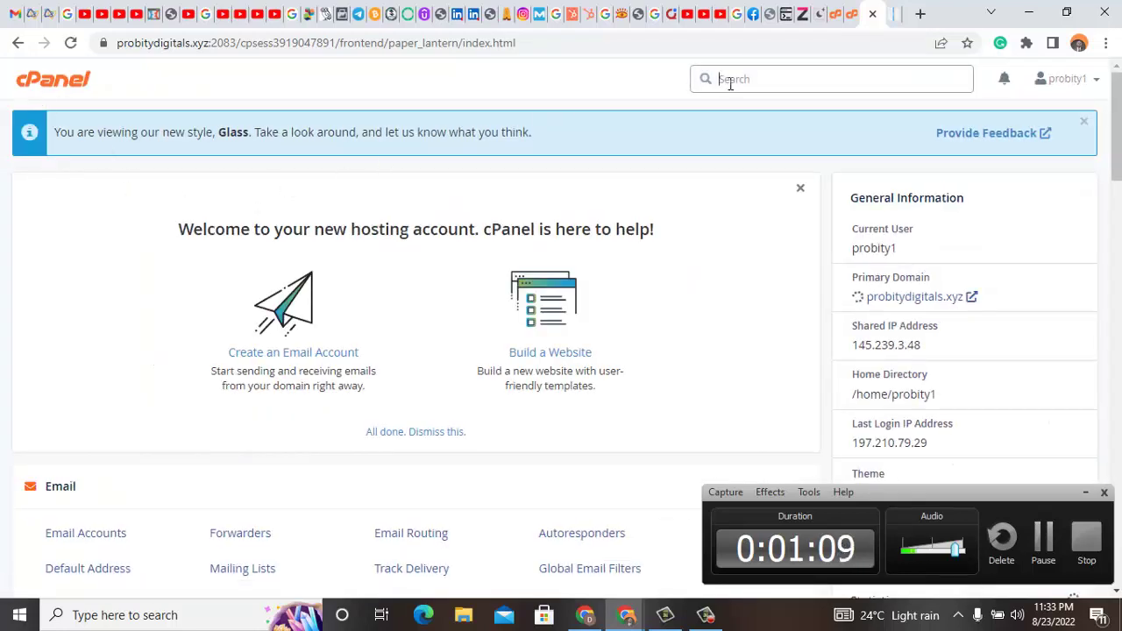
click(730, 81)
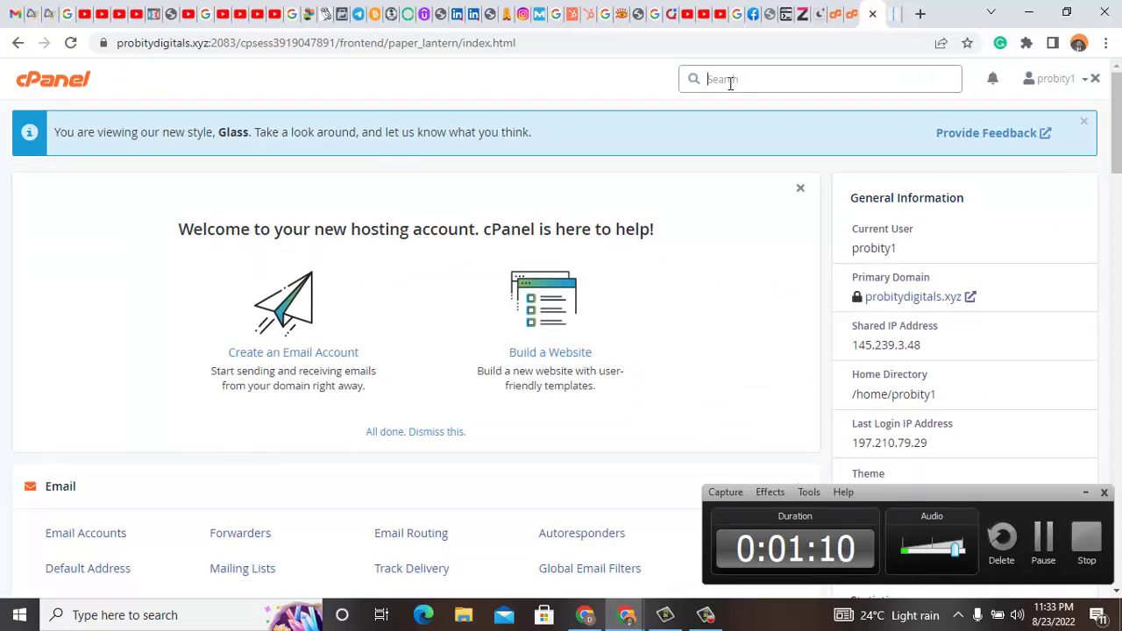
text(da)
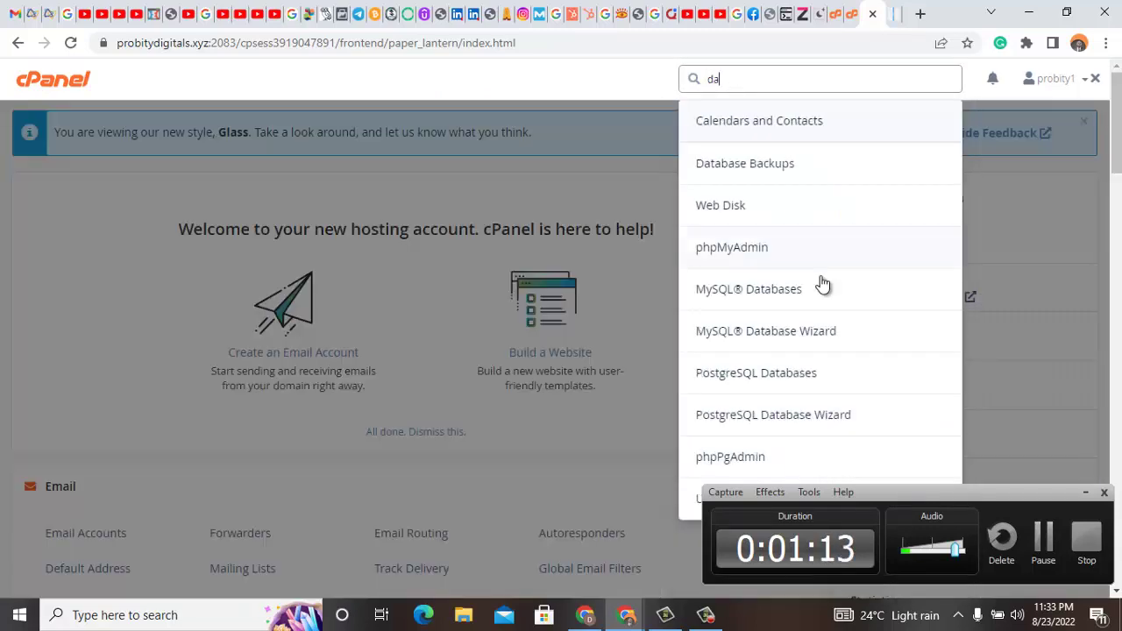
click(776, 341)
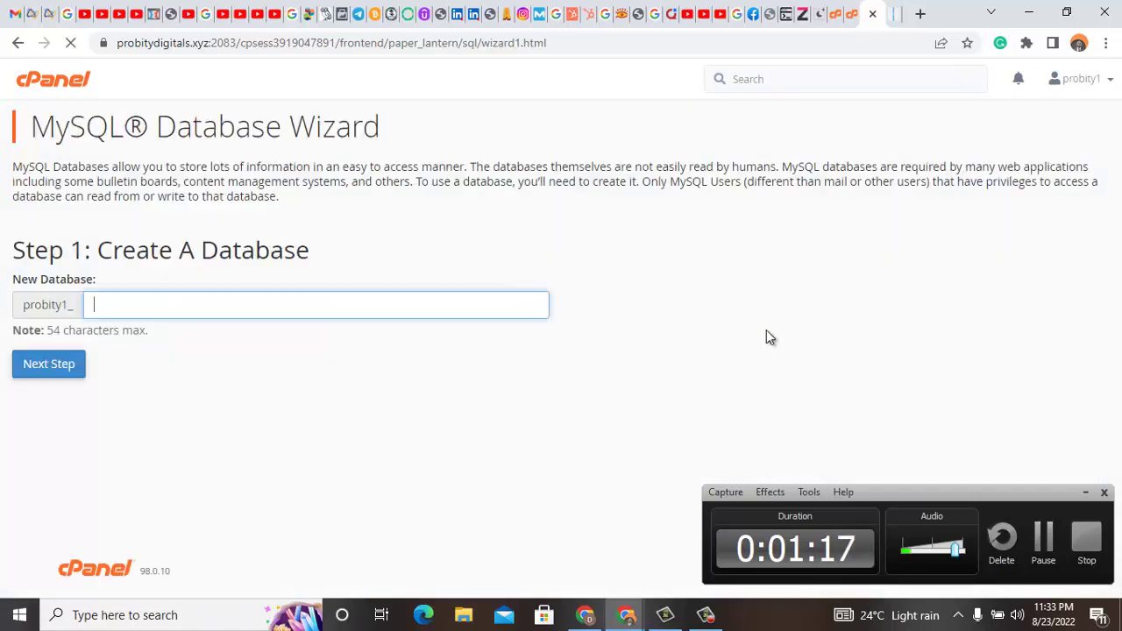
Step: Create a new MySQL database with the name eazytech2 after the account prefix
click(190, 301)
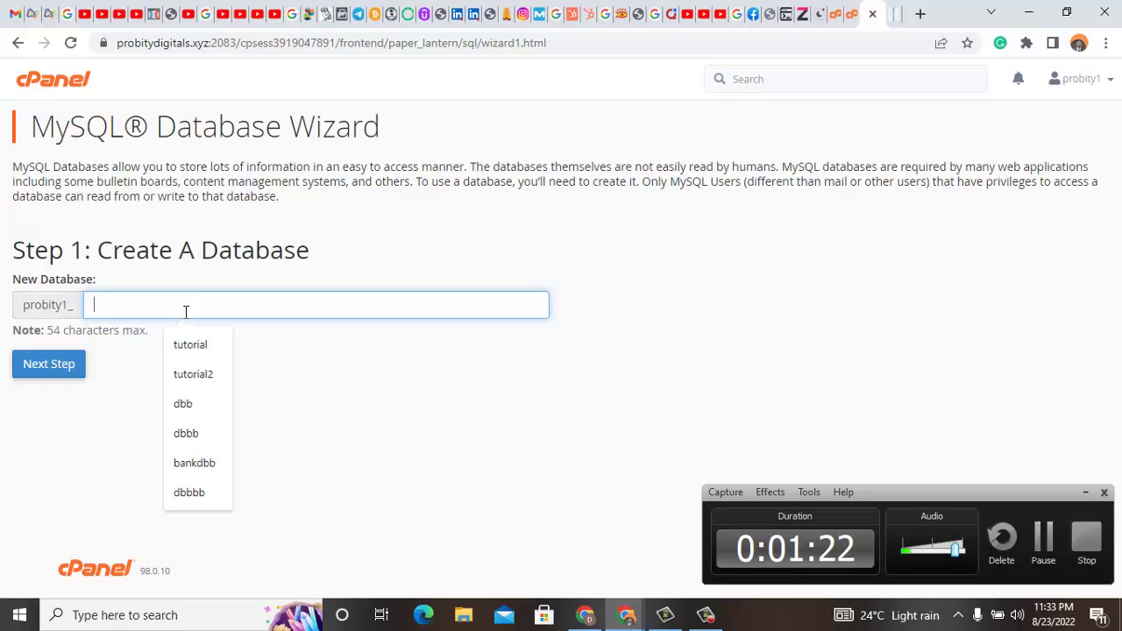
text(eazytech)
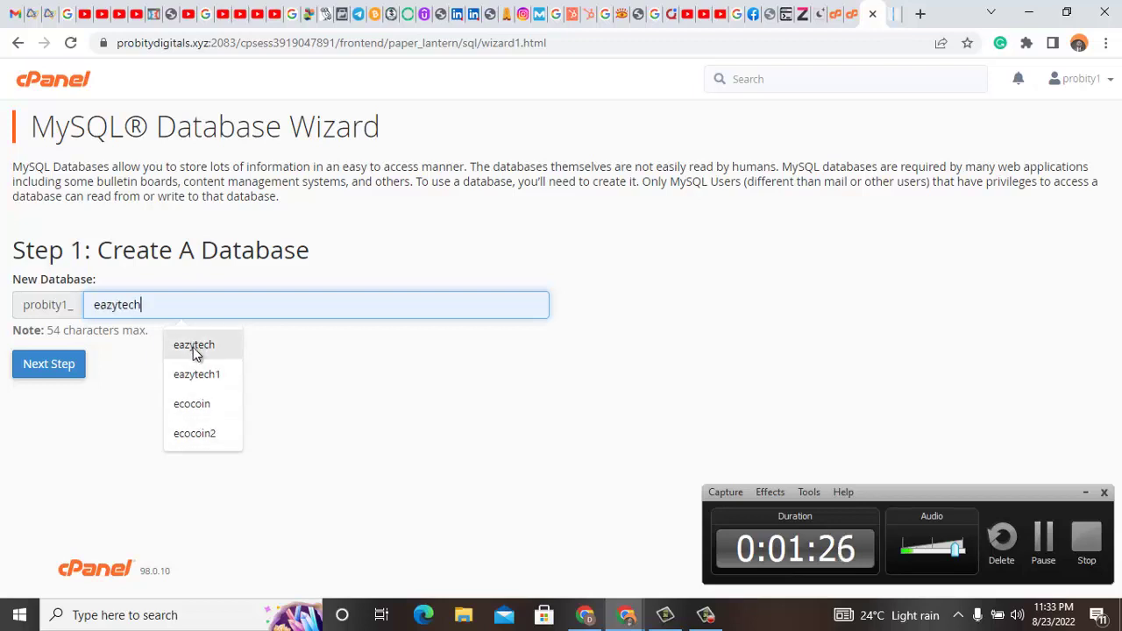
click(195, 353)
text(2)
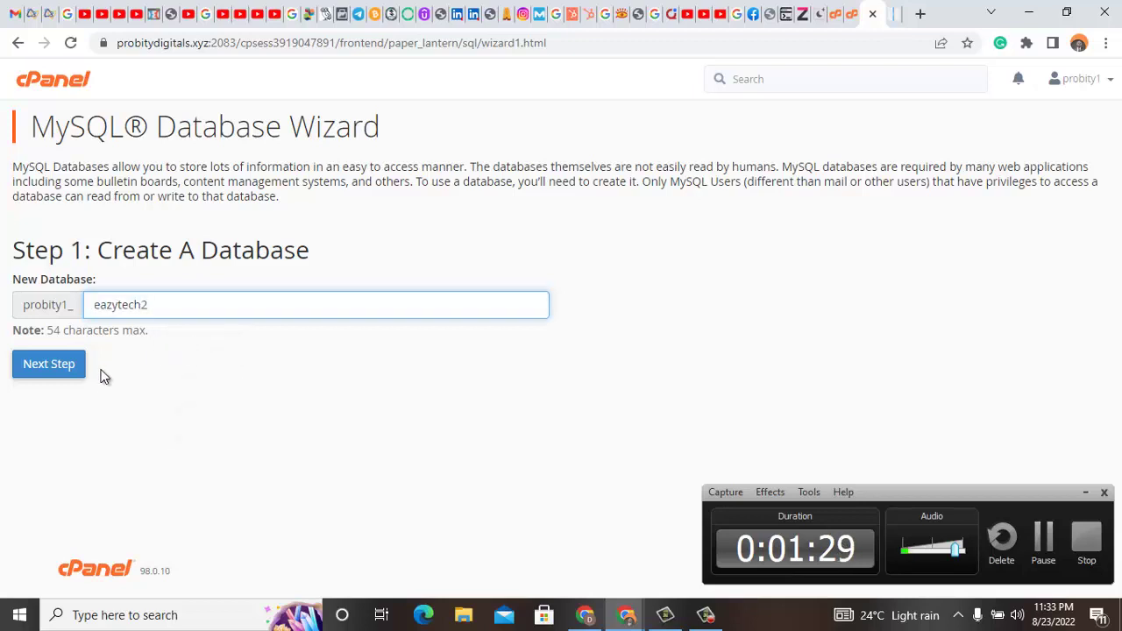
click(48, 384)
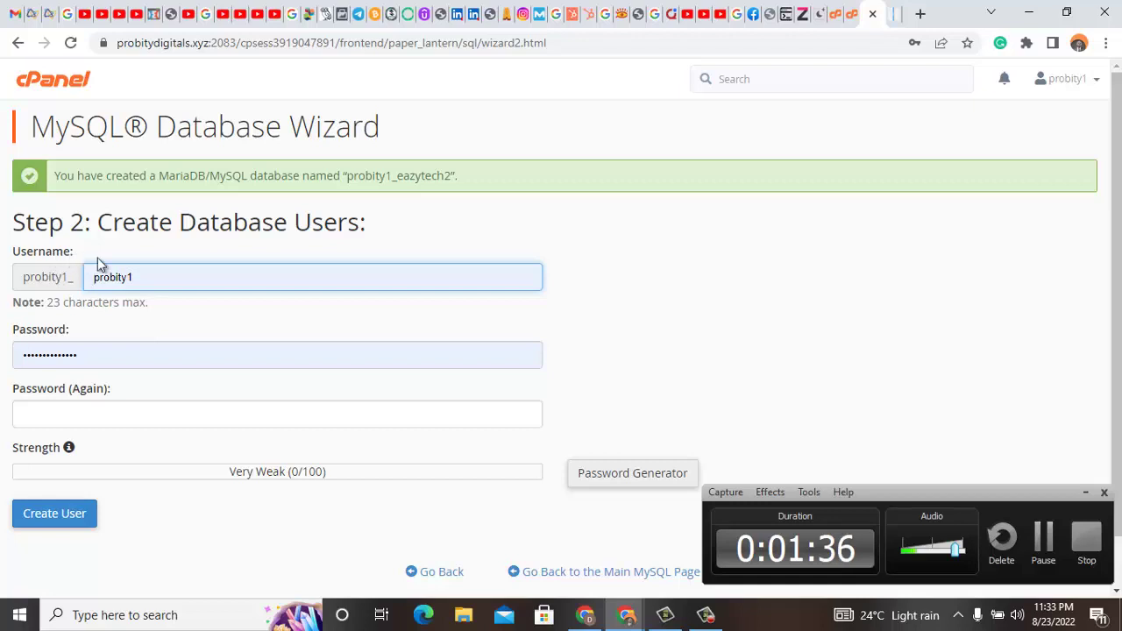
Step: Set the new database user's username to eazytech2
double_click(132, 277)
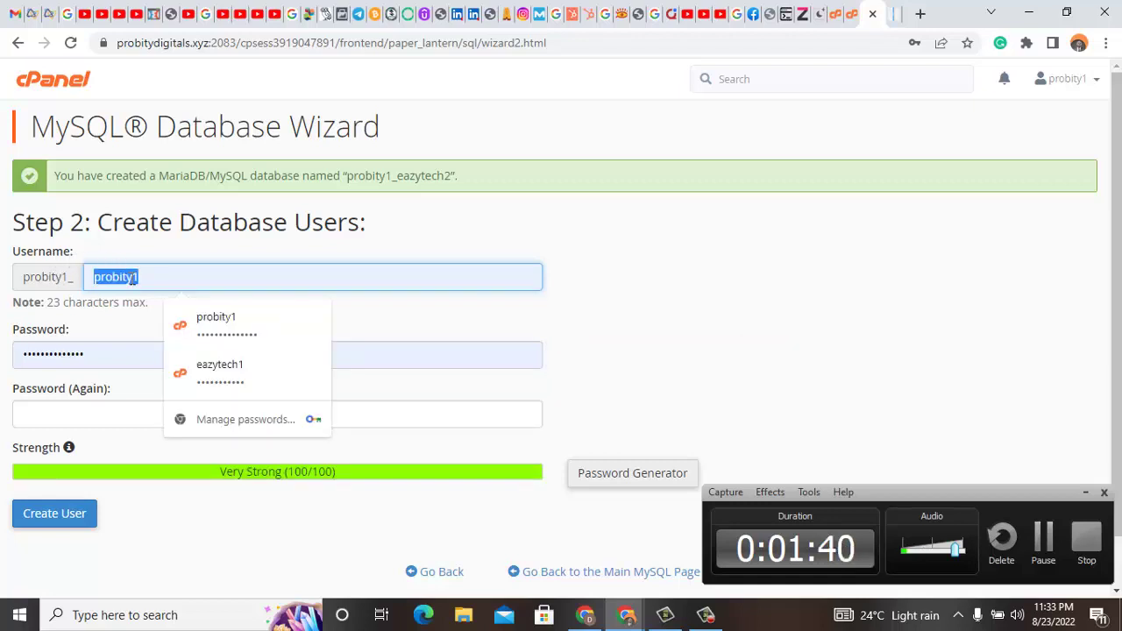
text(eazytech1)
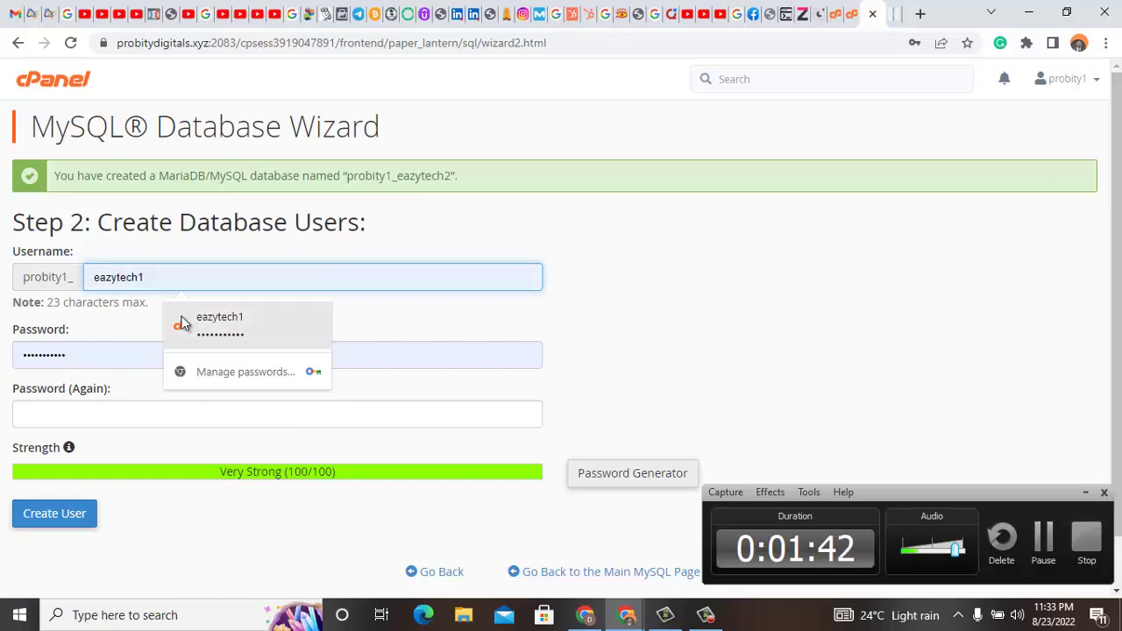
click(198, 323)
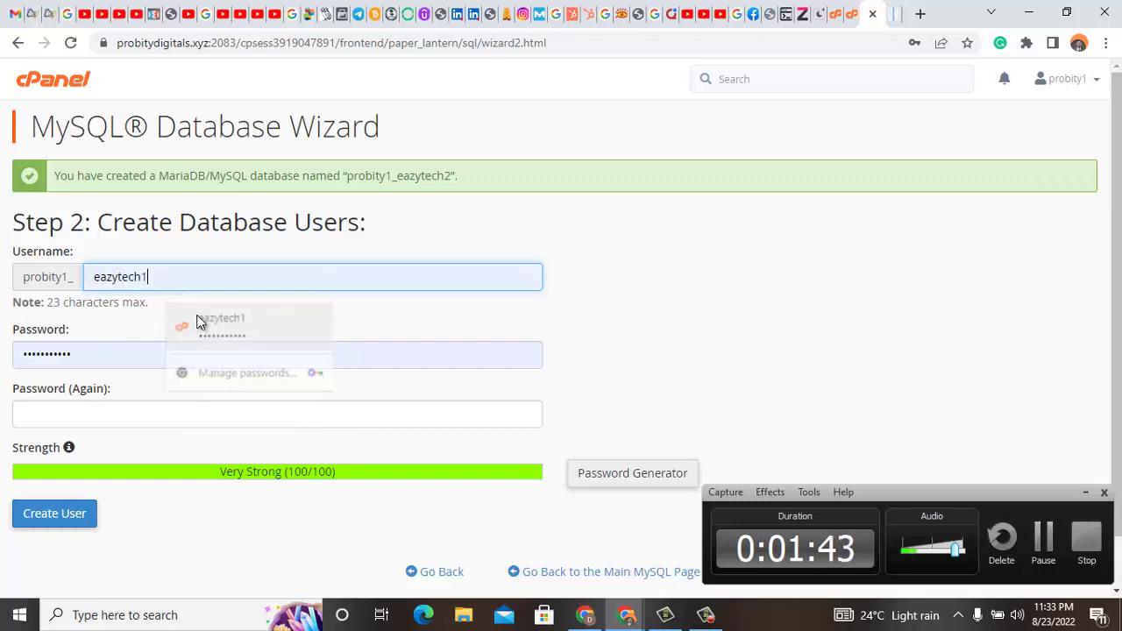
click(162, 280)
key(BackSpace)
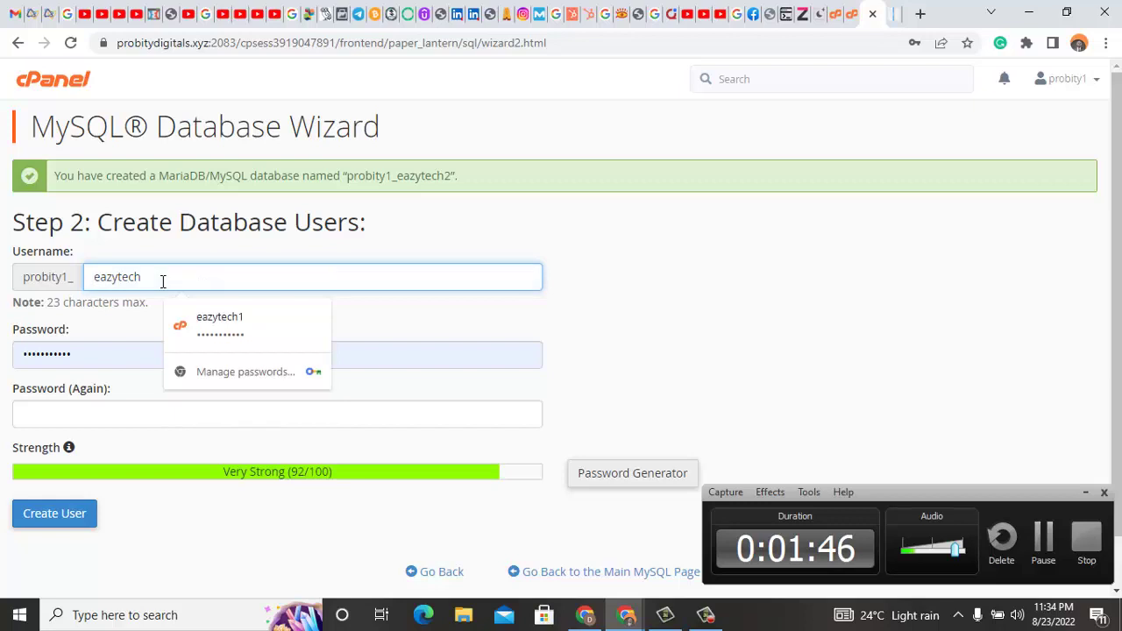
text(2)
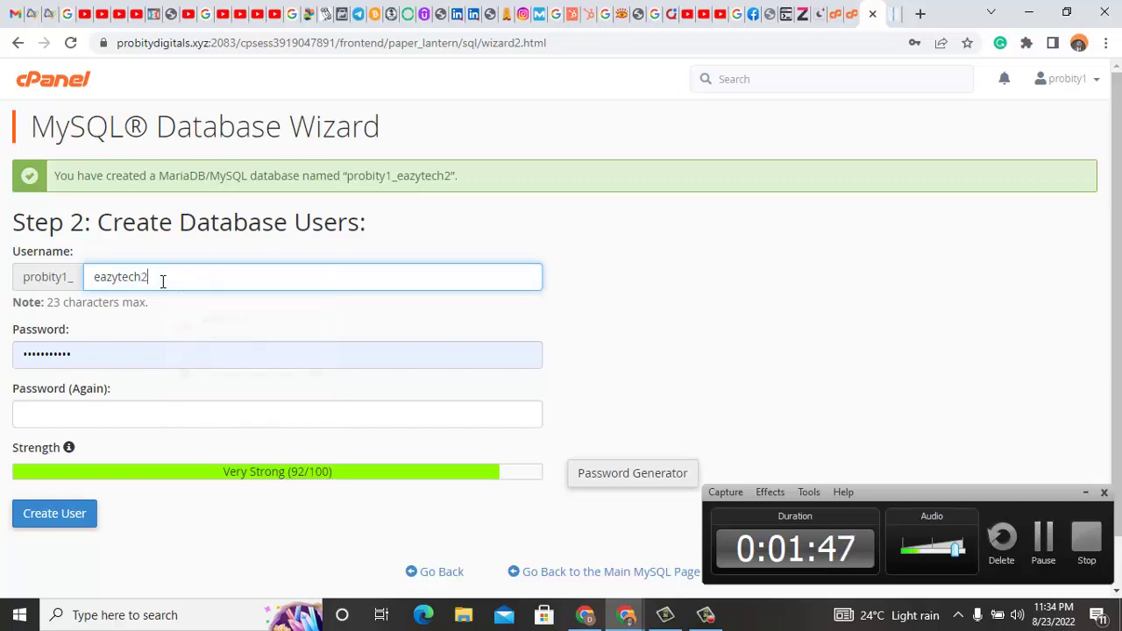
Step: Try to fill the database user's password with the saved account password and enter the password confirmation
click(74, 359)
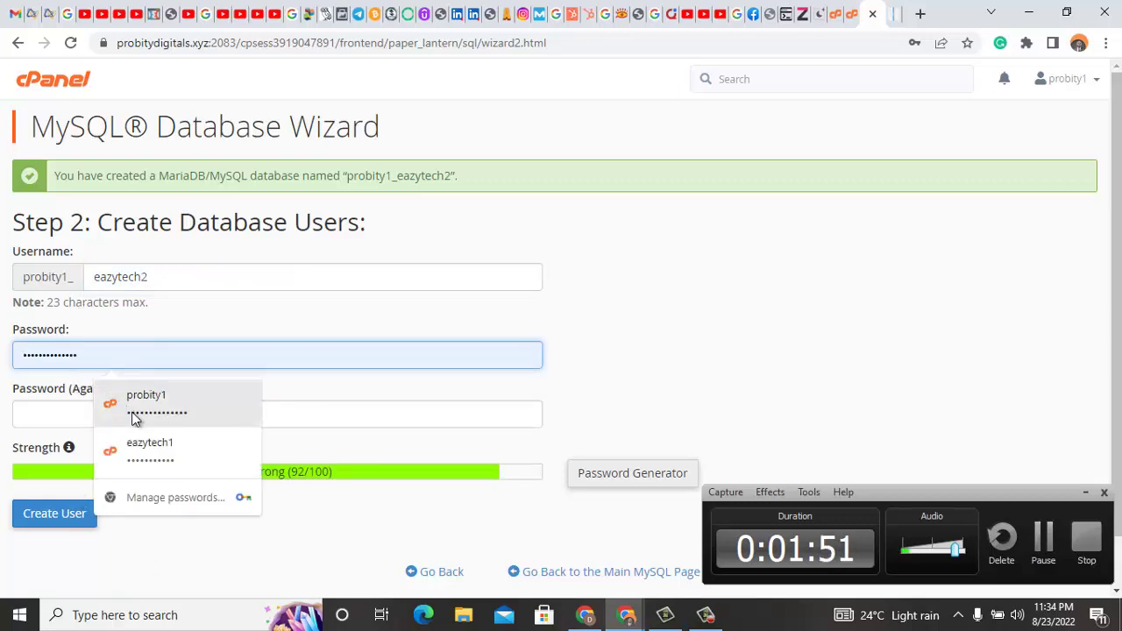
click(132, 410)
click(55, 424)
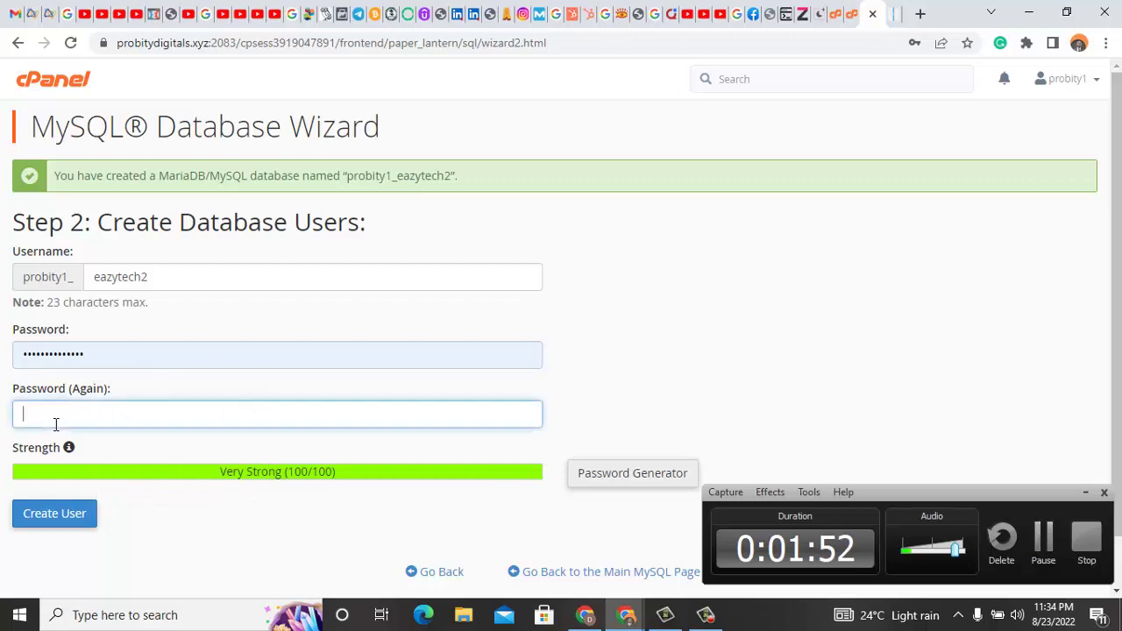
text(•••••)
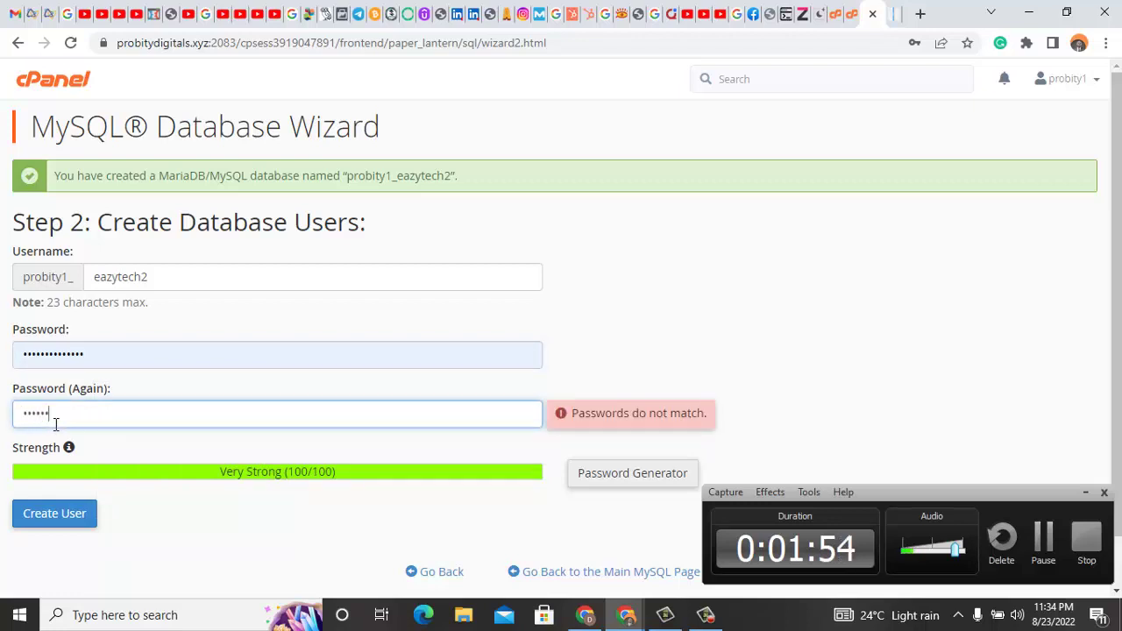
text(••*)
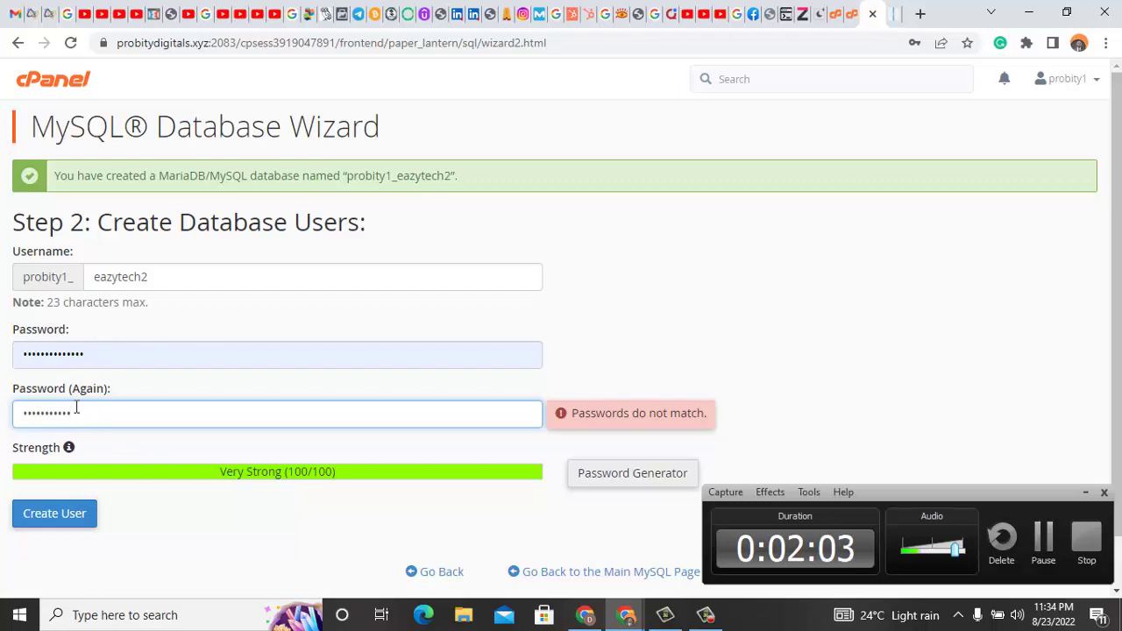
Step: Clear the database user's filled-in password and try a different password in its place
drag(77, 408, 17, 403)
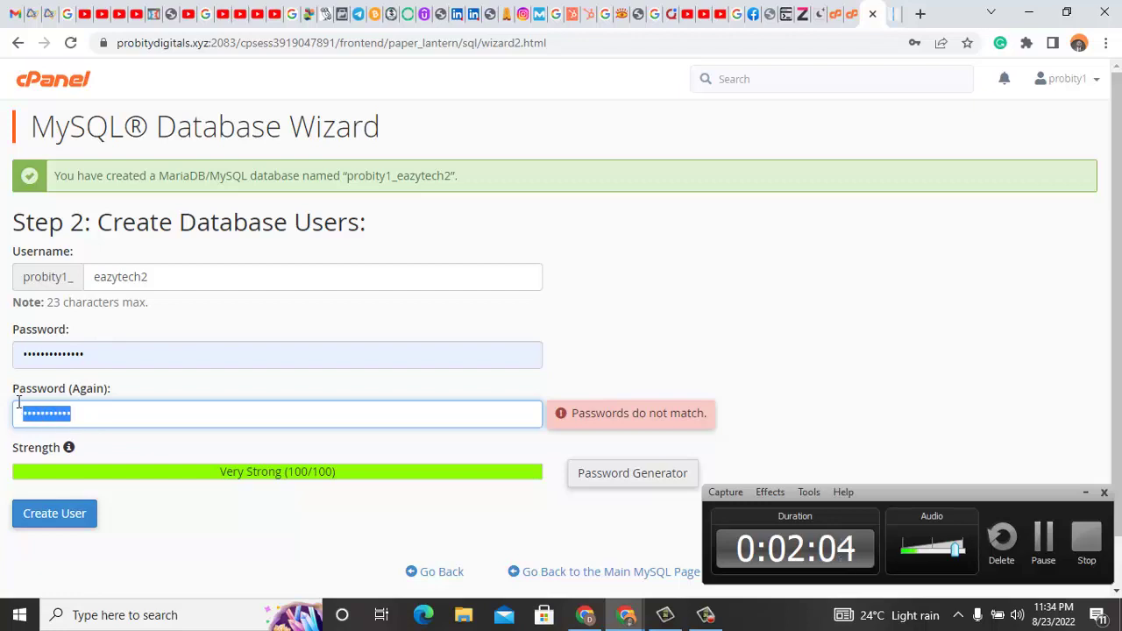
click(98, 349)
key(ctrl+a)
key(BackSpace)
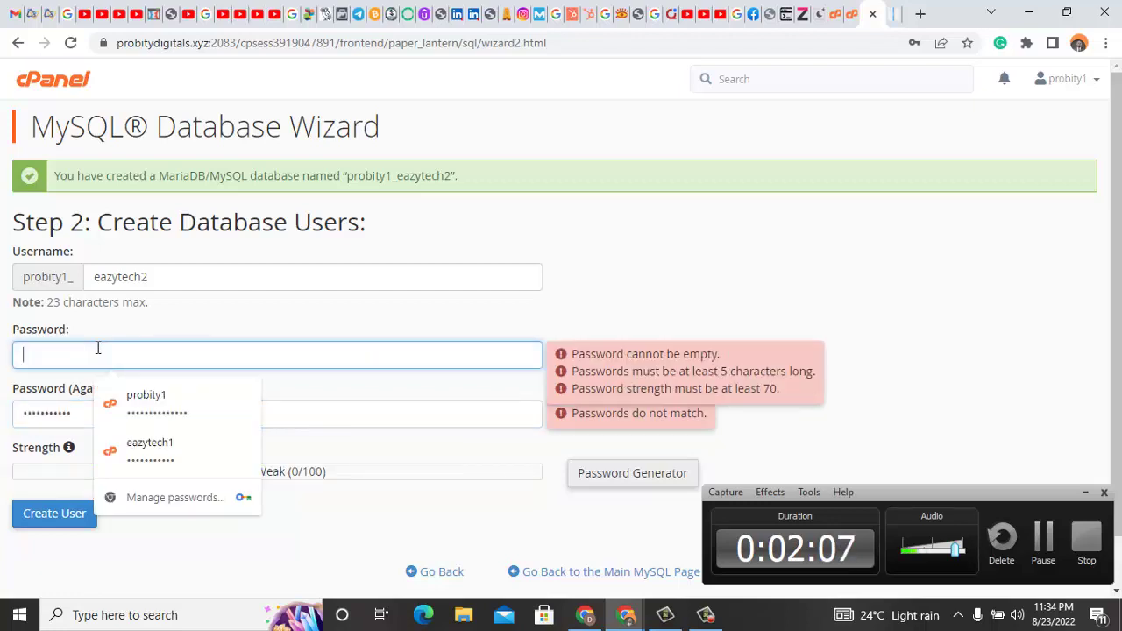
text(•••)
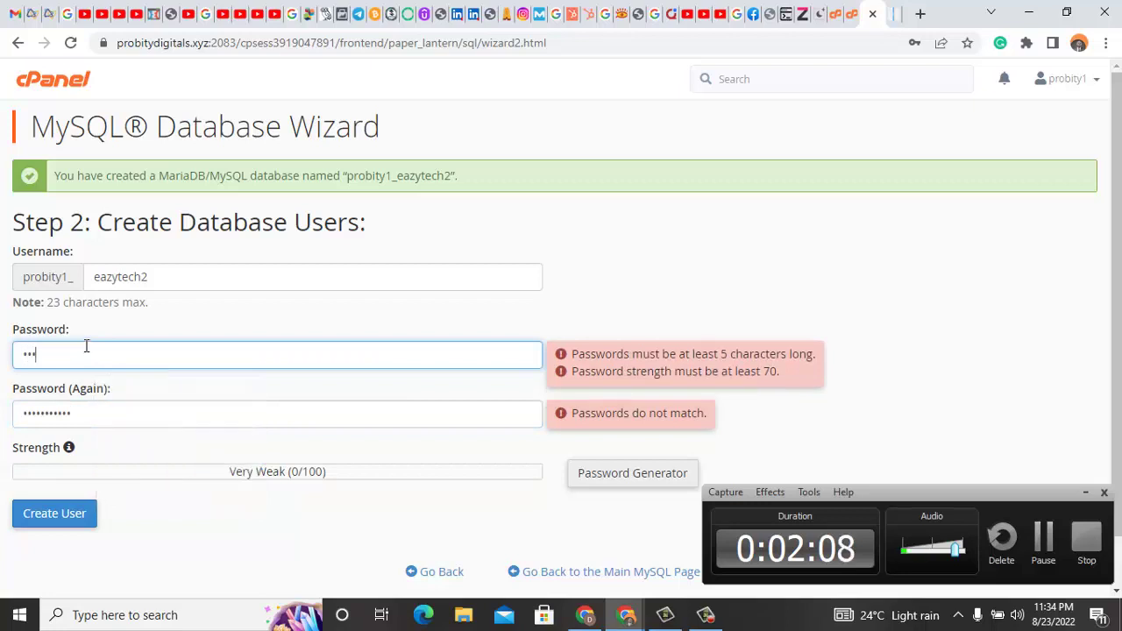
text(•••)
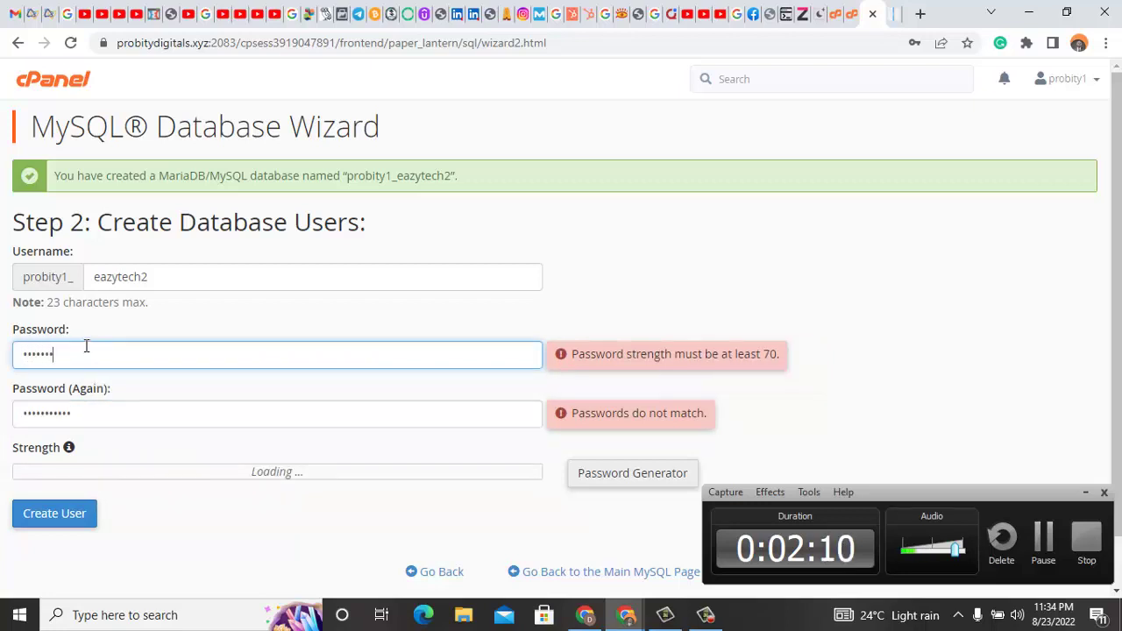
text(••)
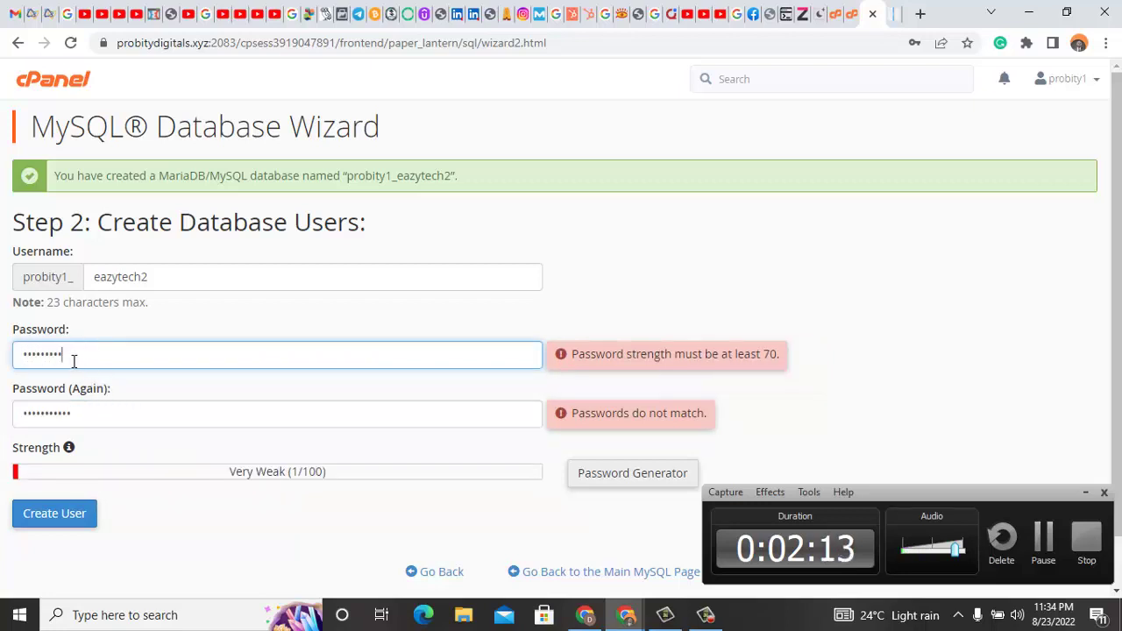
Step: Replace the database user's password with a new one and enter the same password in the confirmation field
double_click(74, 362)
text(••)
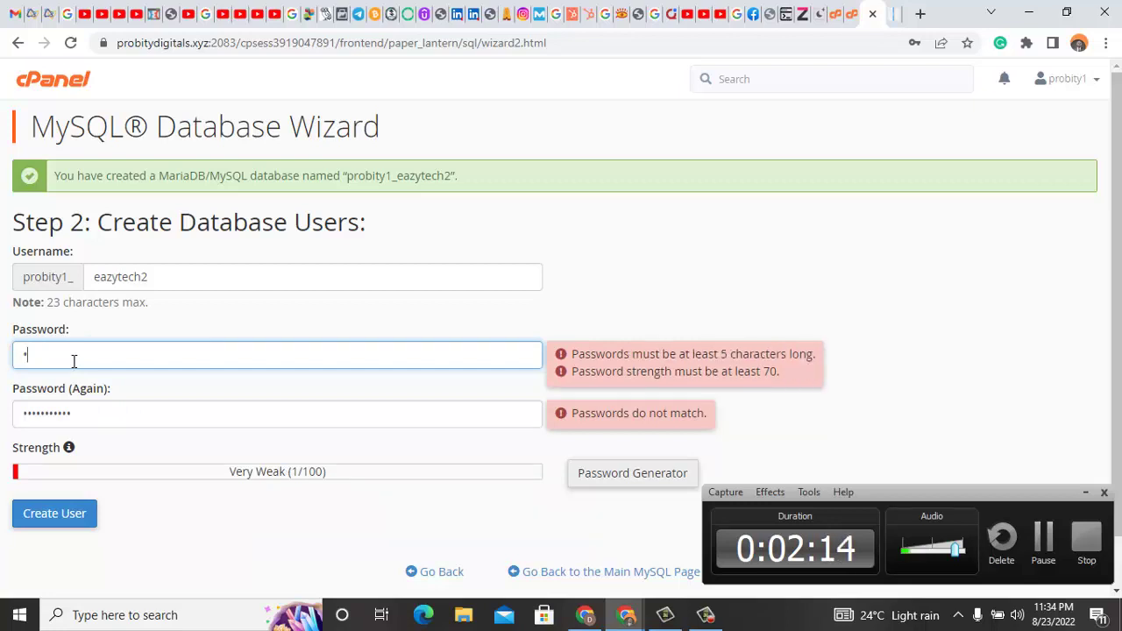
text(••)
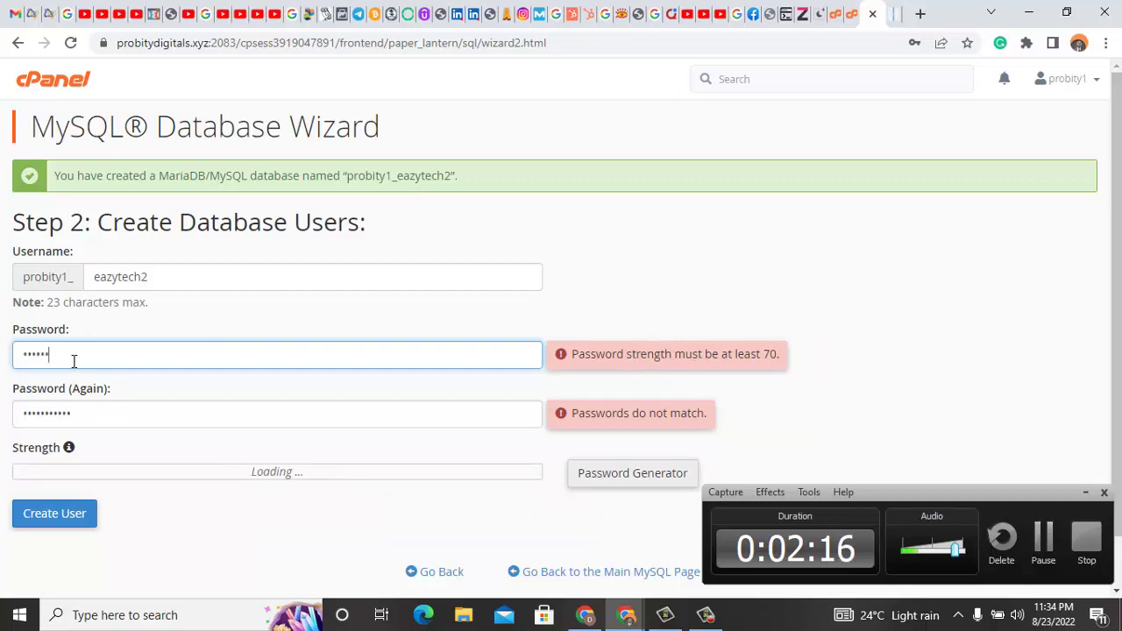
text(•)
double_click(96, 417)
text(••••)
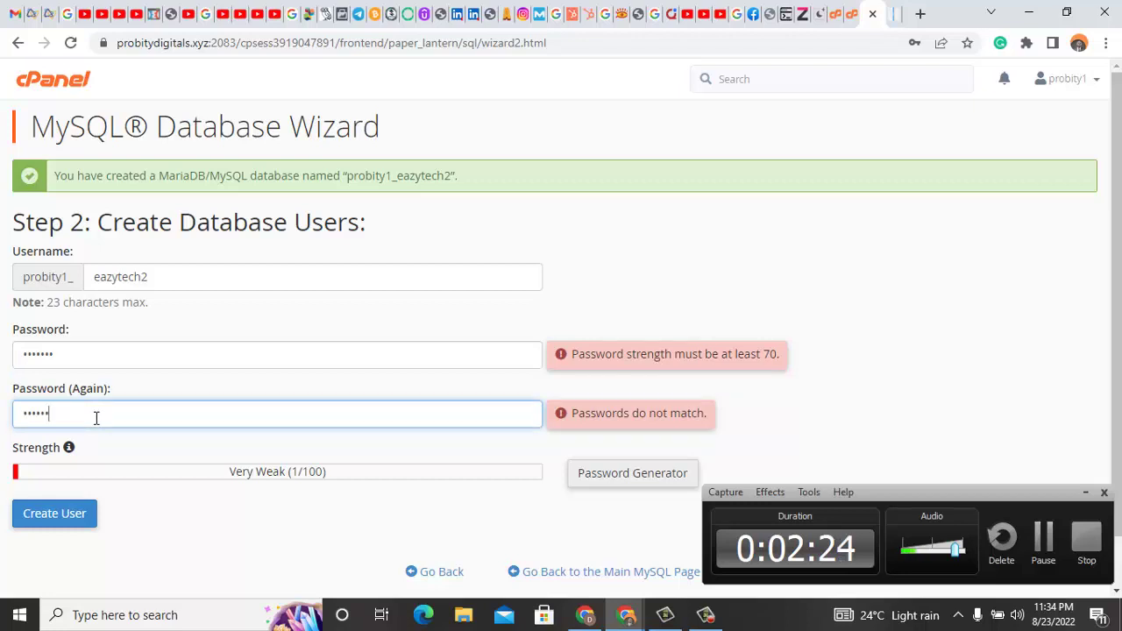
text(•)
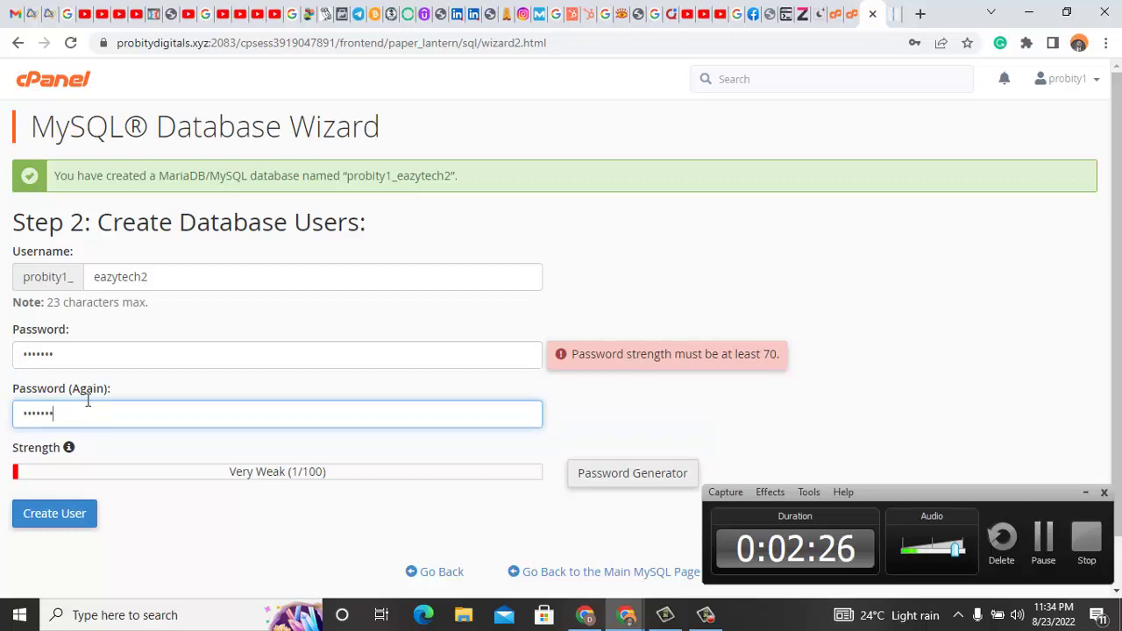
Step: Try a longer password for the database user in both the password and confirmation fields
click(70, 358)
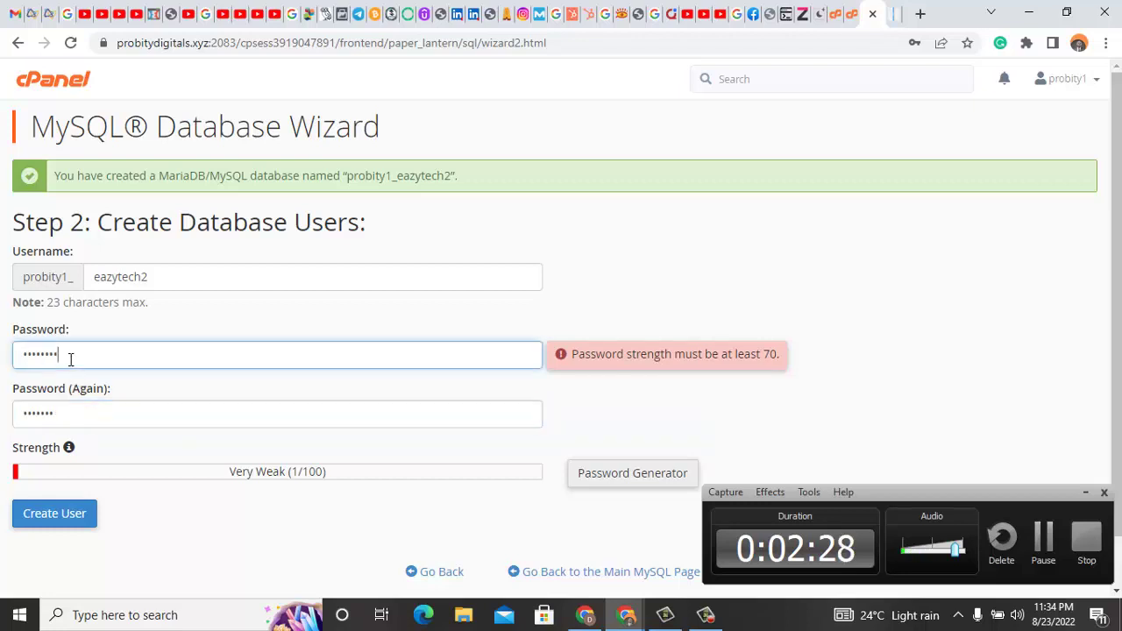
click(68, 410)
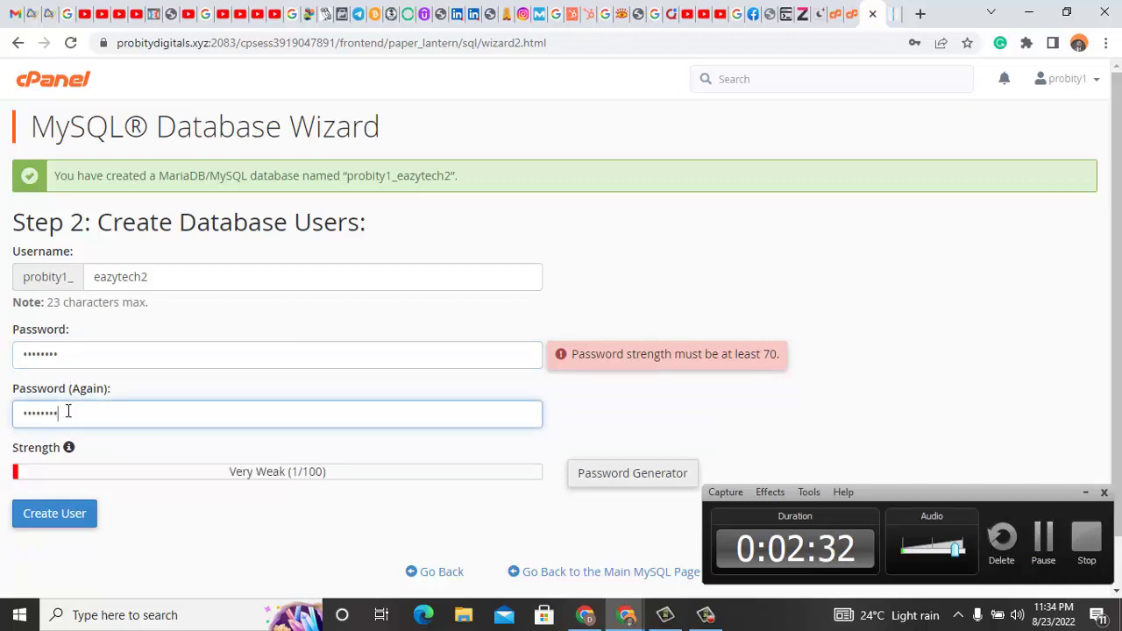
Step: Clear the database user's password and its confirmation so both fields are empty
double_click(80, 349)
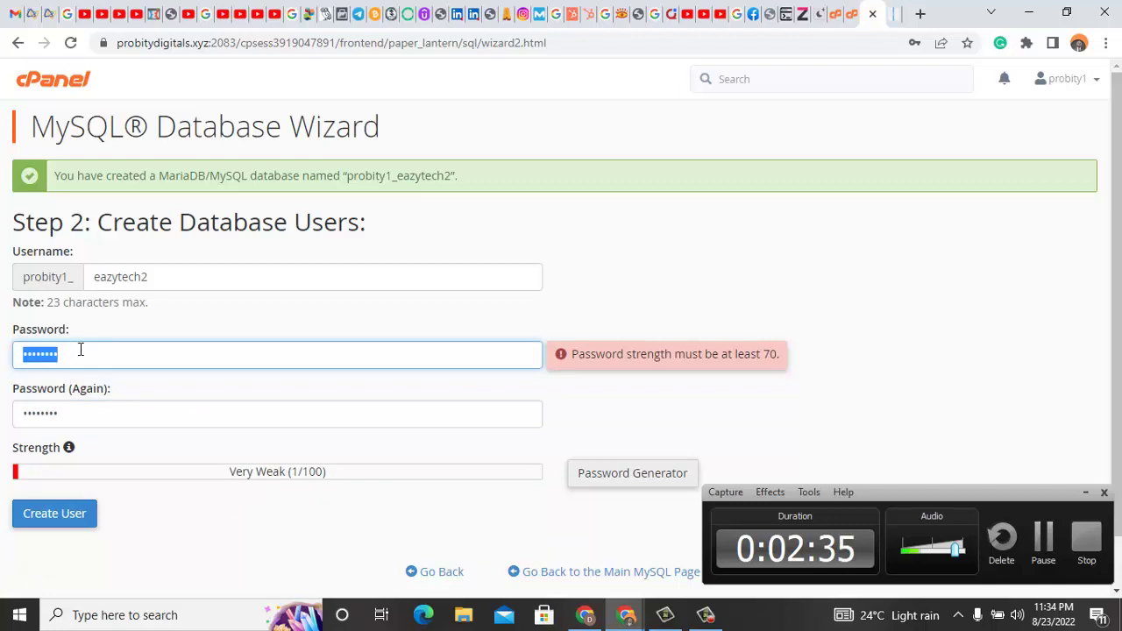
key(BackSpace)
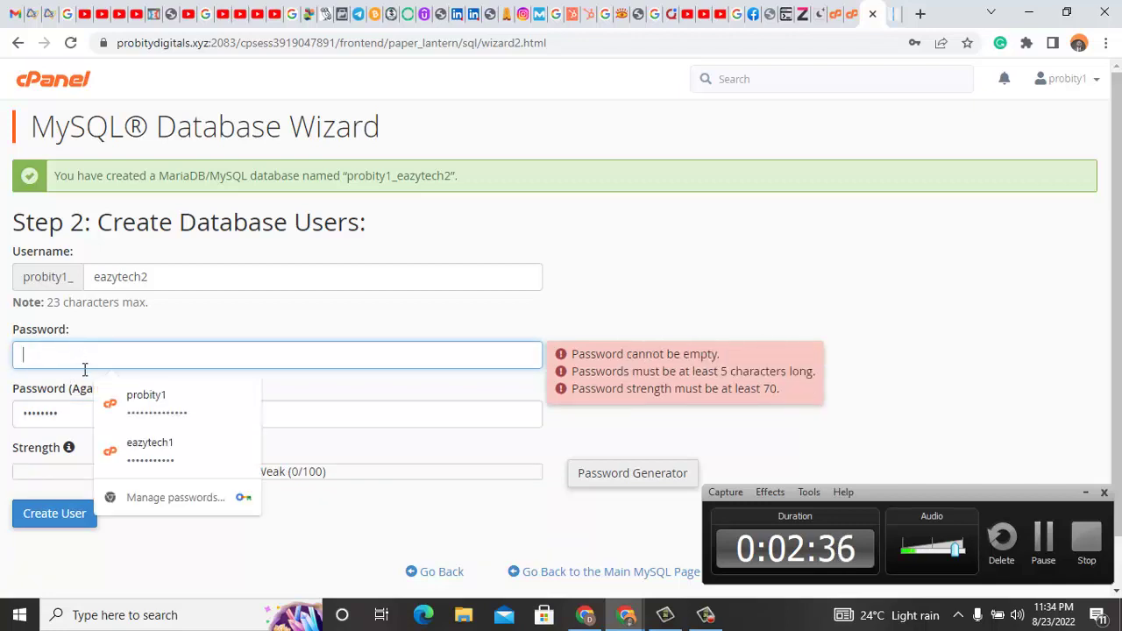
click(65, 420)
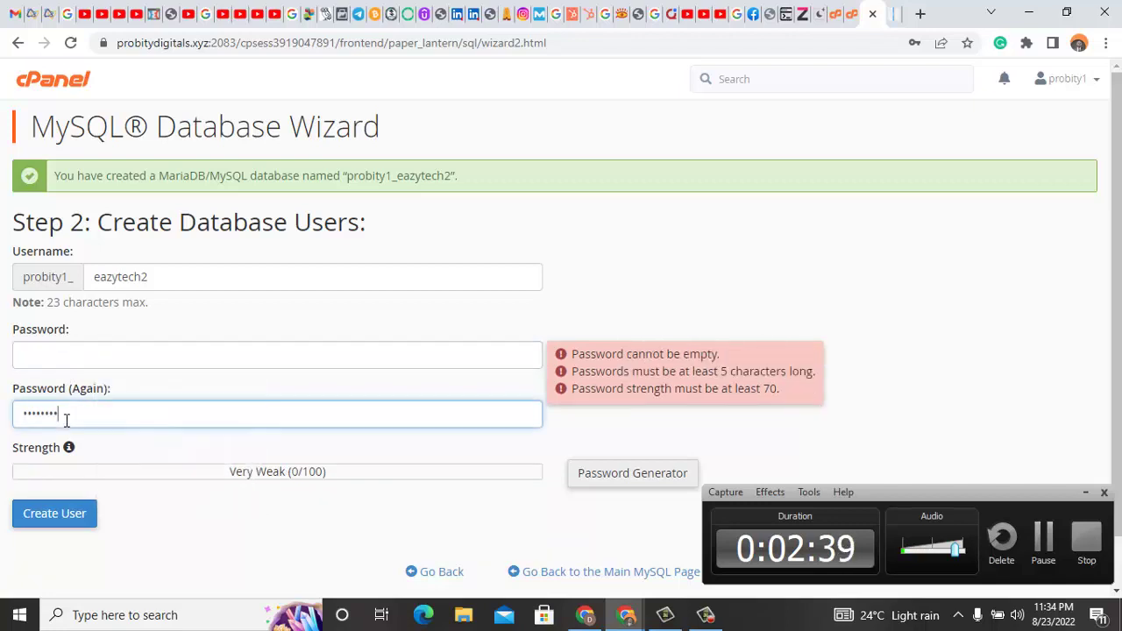
double_click(66, 420)
key(BackSpace)
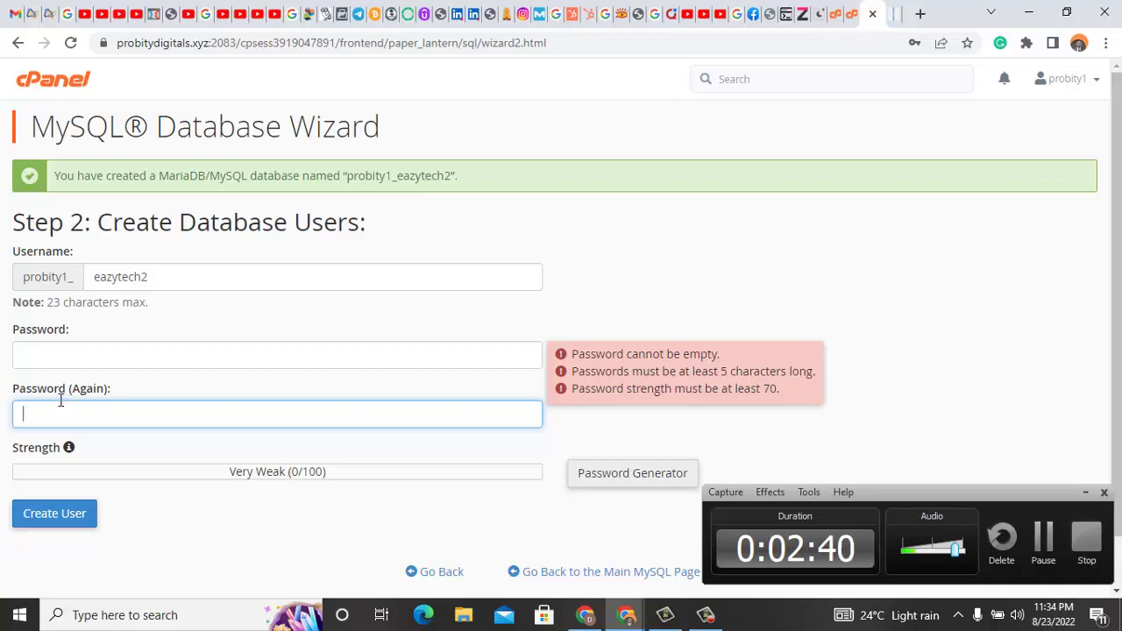
click(29, 353)
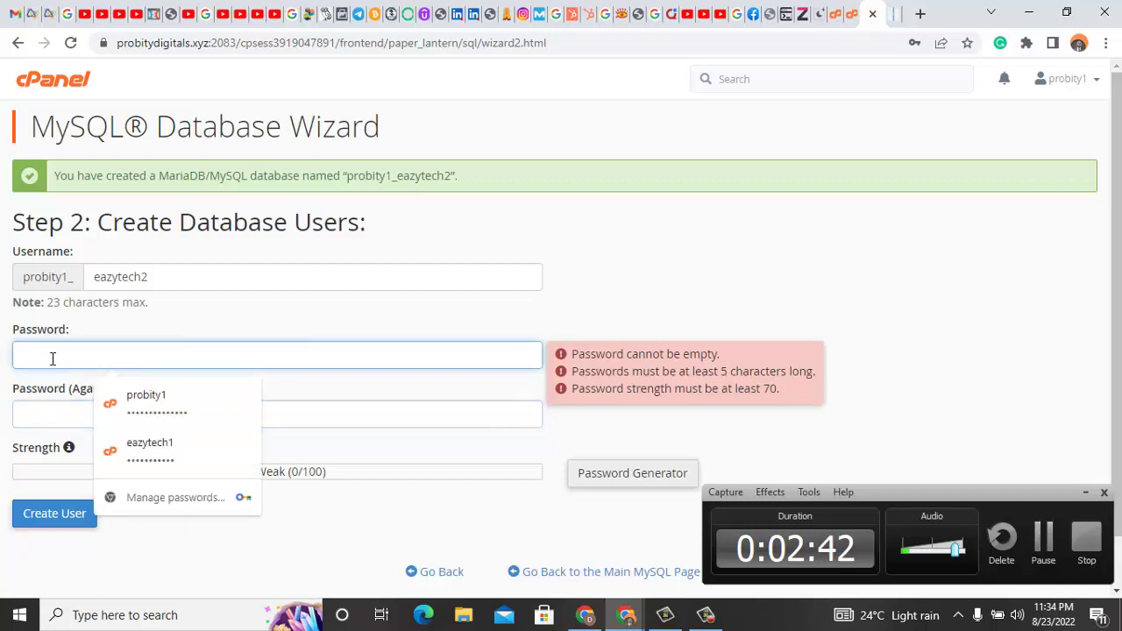
click(110, 544)
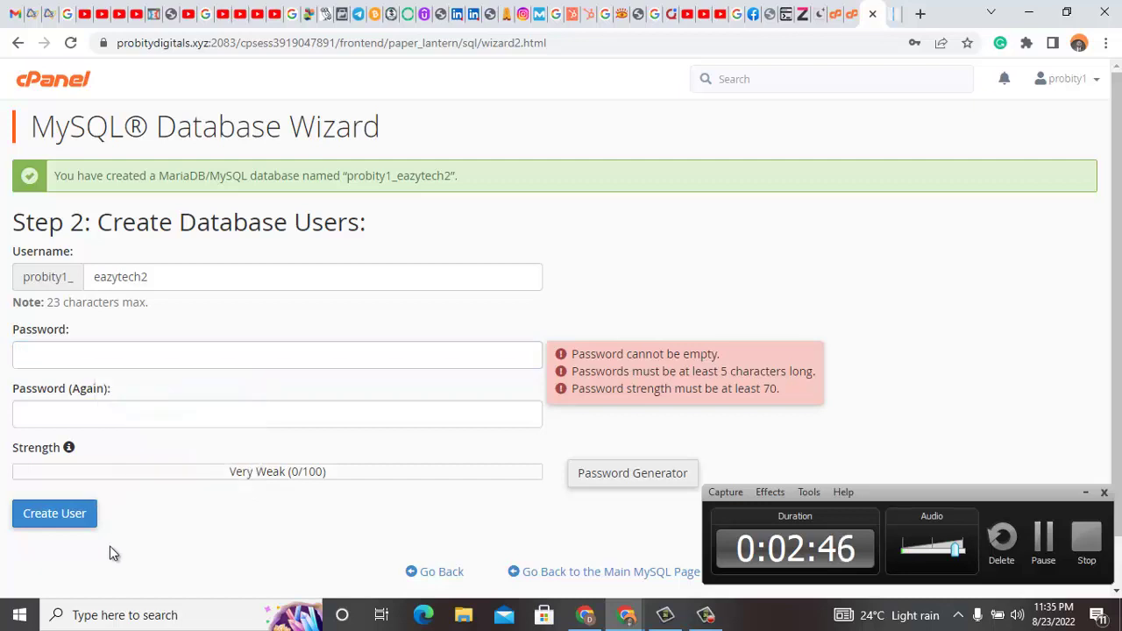
Step: Enter a strong password for the eazytech2 database user, repeat it in the confirmation field, and create the user
click(69, 355)
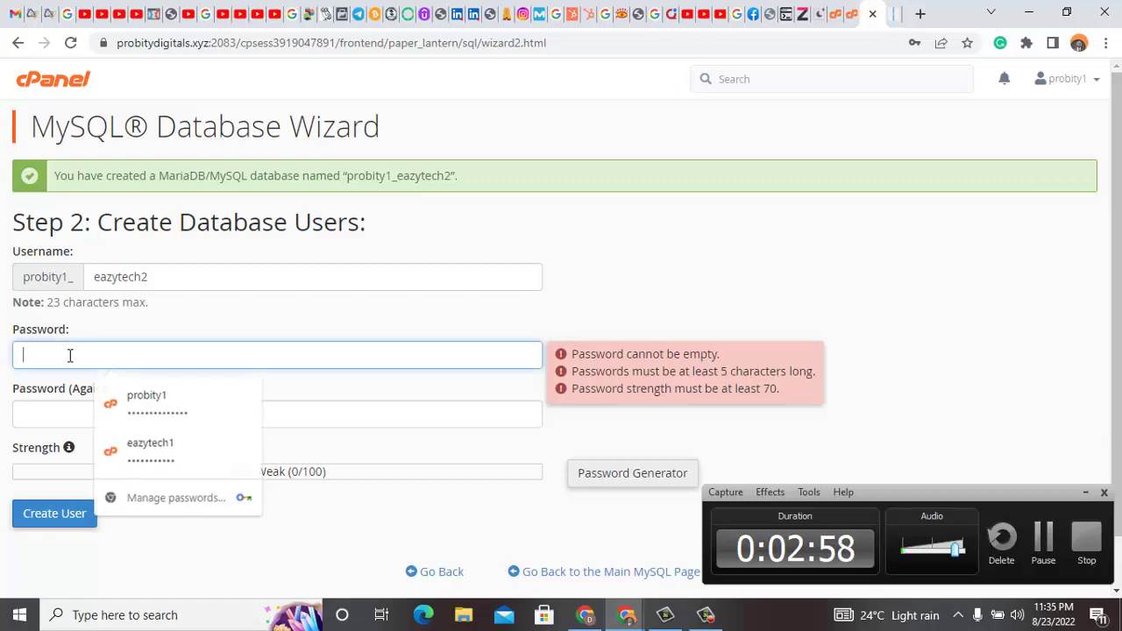
text(******)
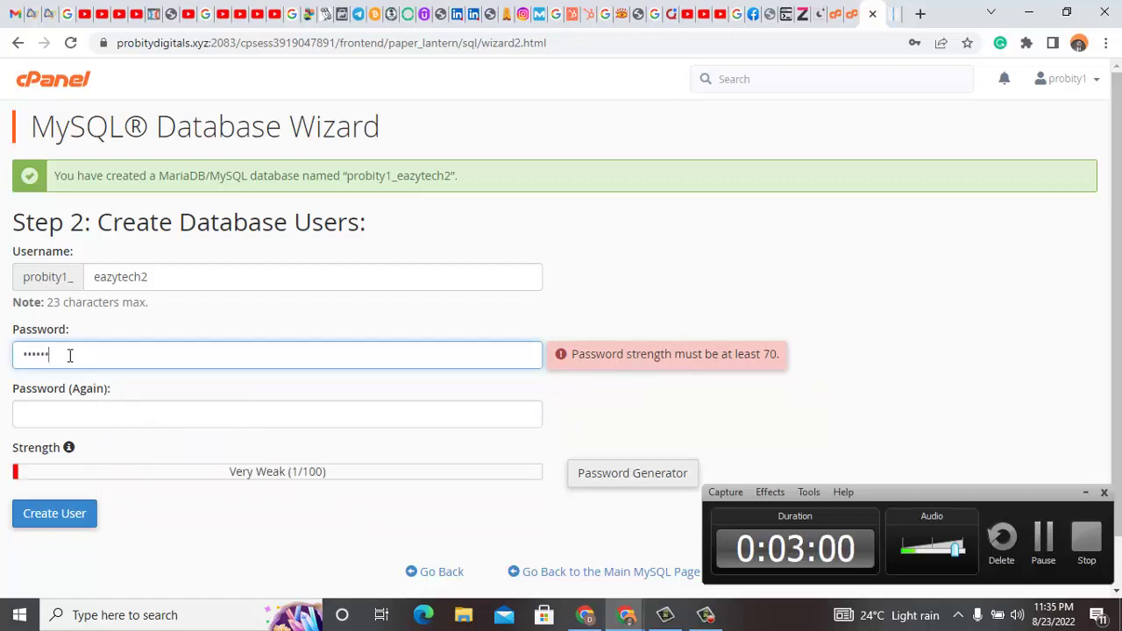
text(***)
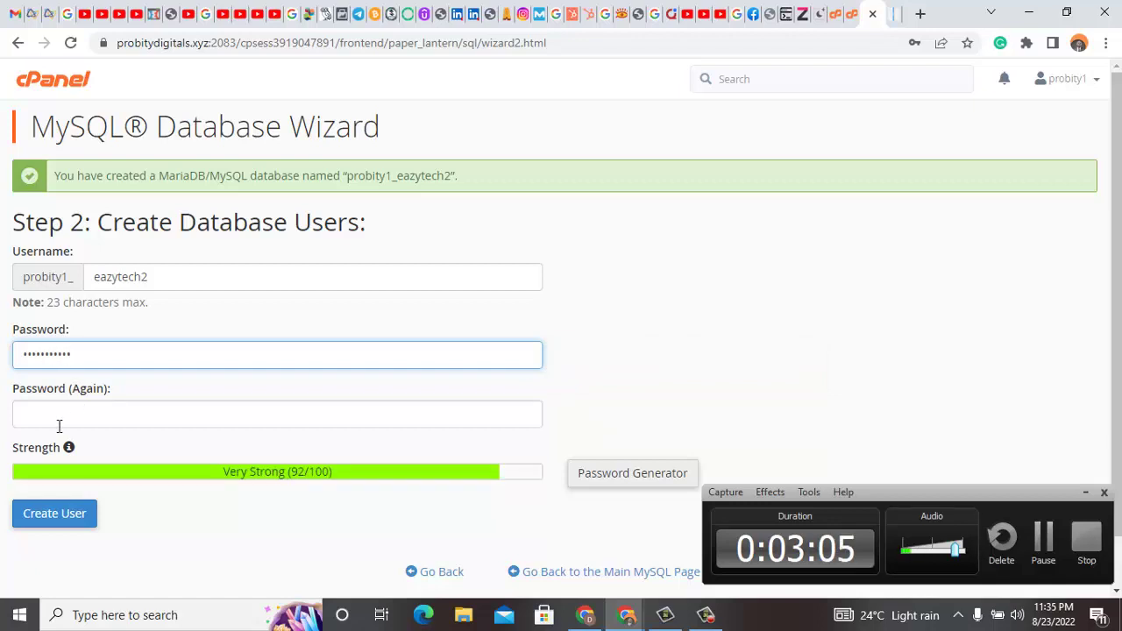
click(59, 425)
text(****)
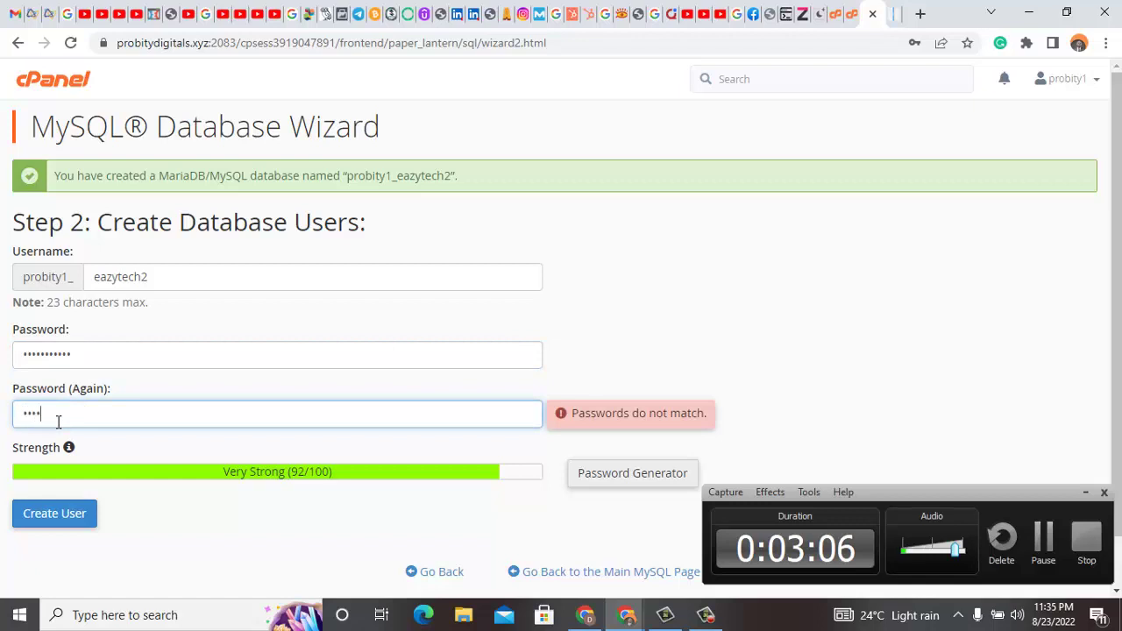
text(****)
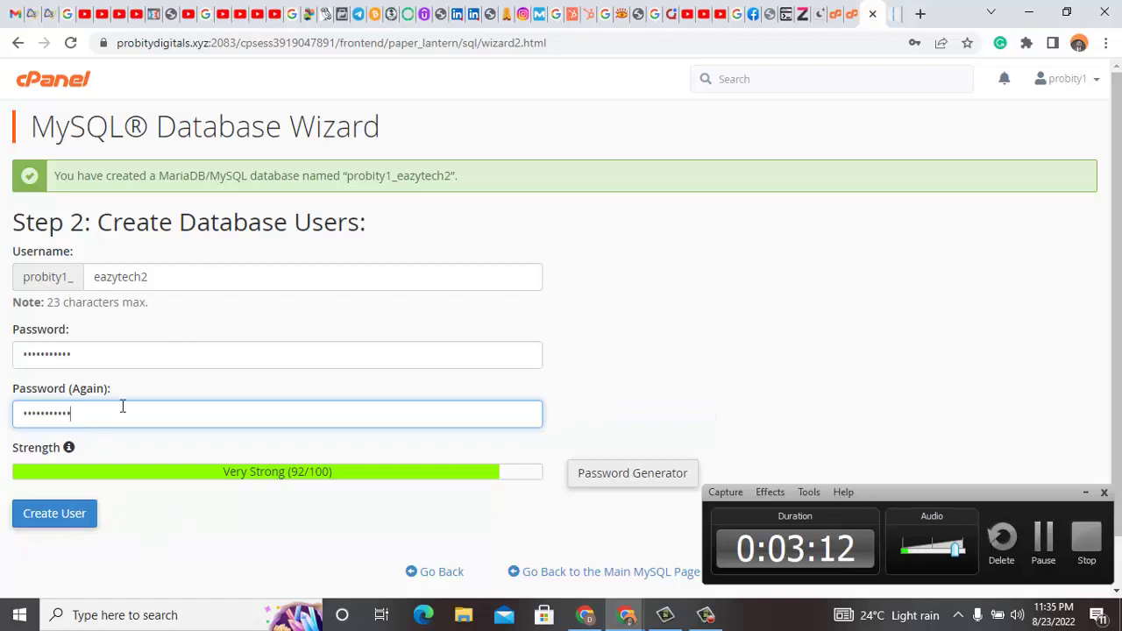
click(67, 526)
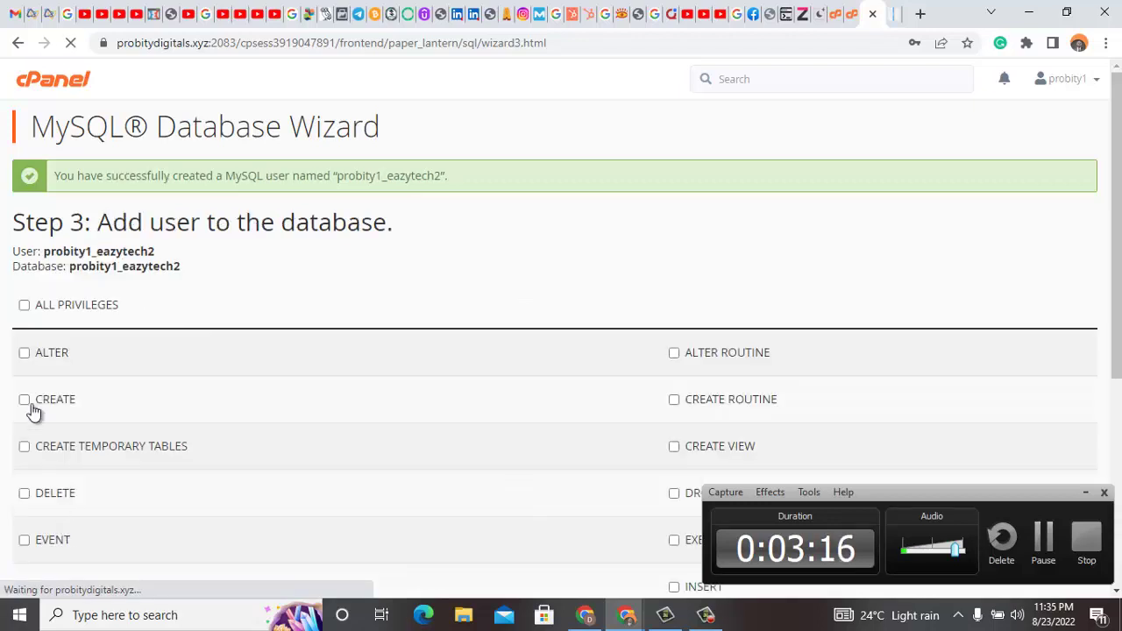
Step: Grant the eazytech2 user all privileges on the eazytech2 database and complete the database wizard
click(29, 308)
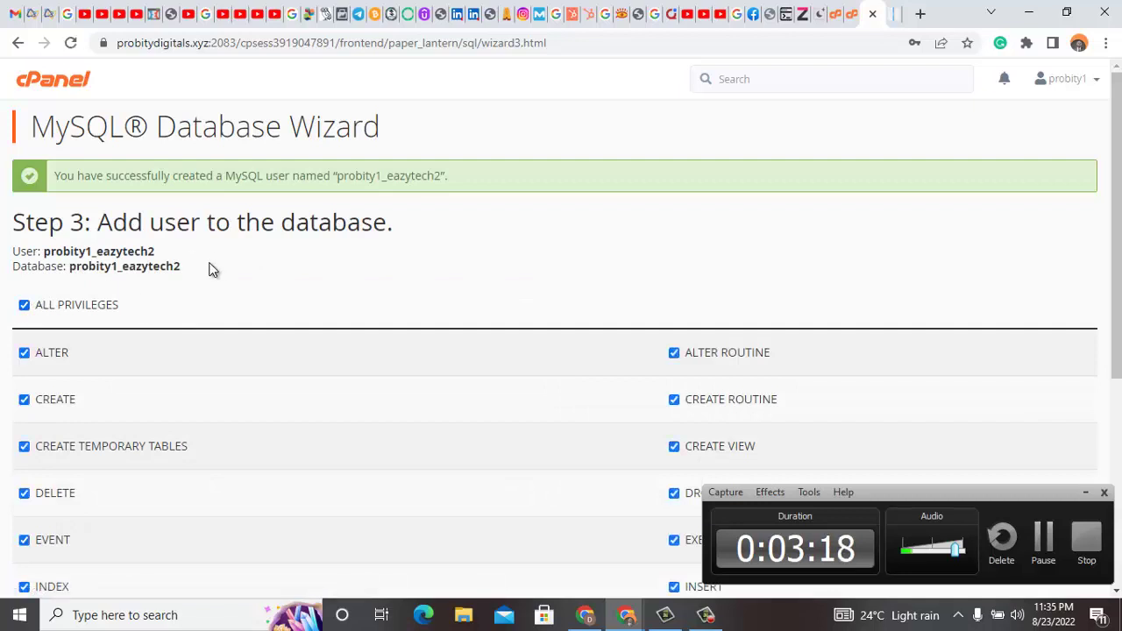
drag(181, 267, 11, 260)
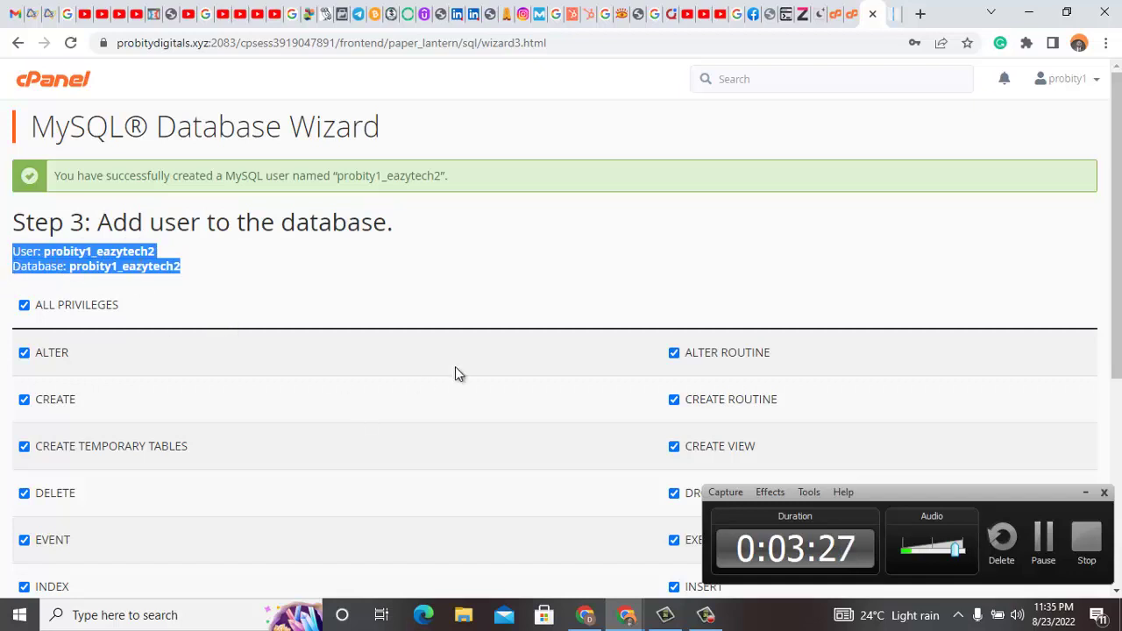
drag(1117, 263, 1117, 423)
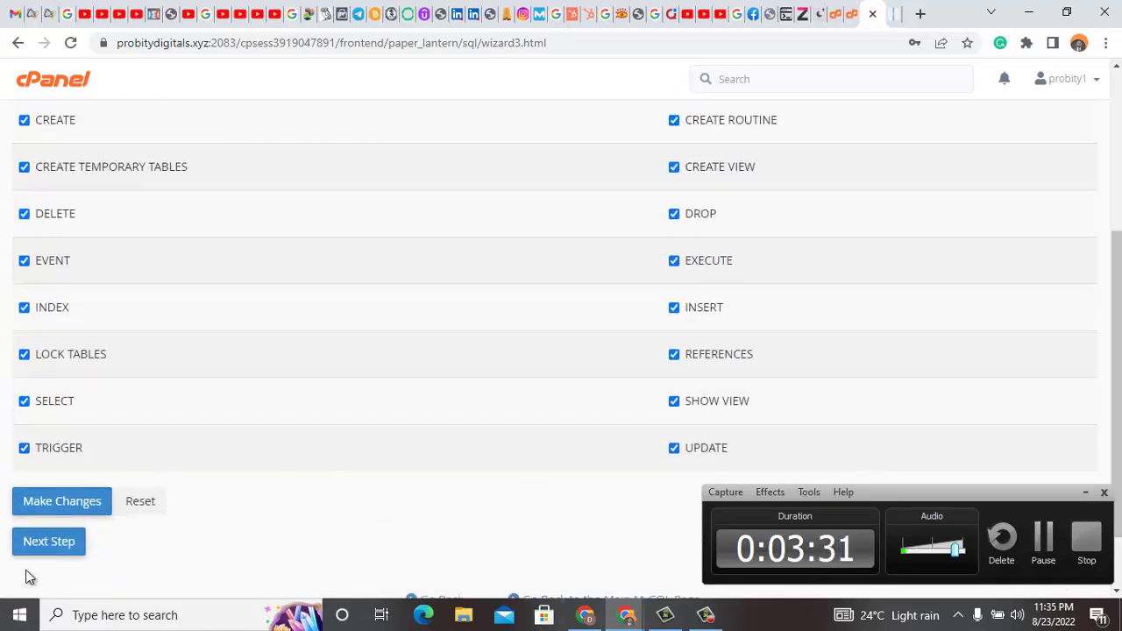
click(46, 551)
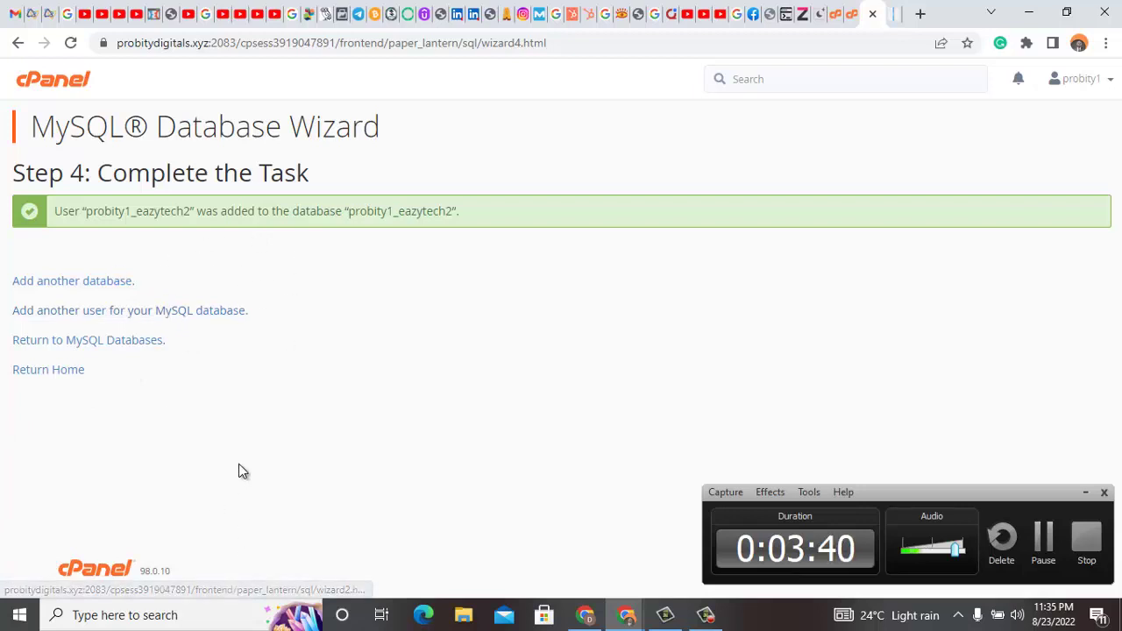
Step: Return to the cPanel home page, search the tools for php, and open phpMyAdmin
click(54, 91)
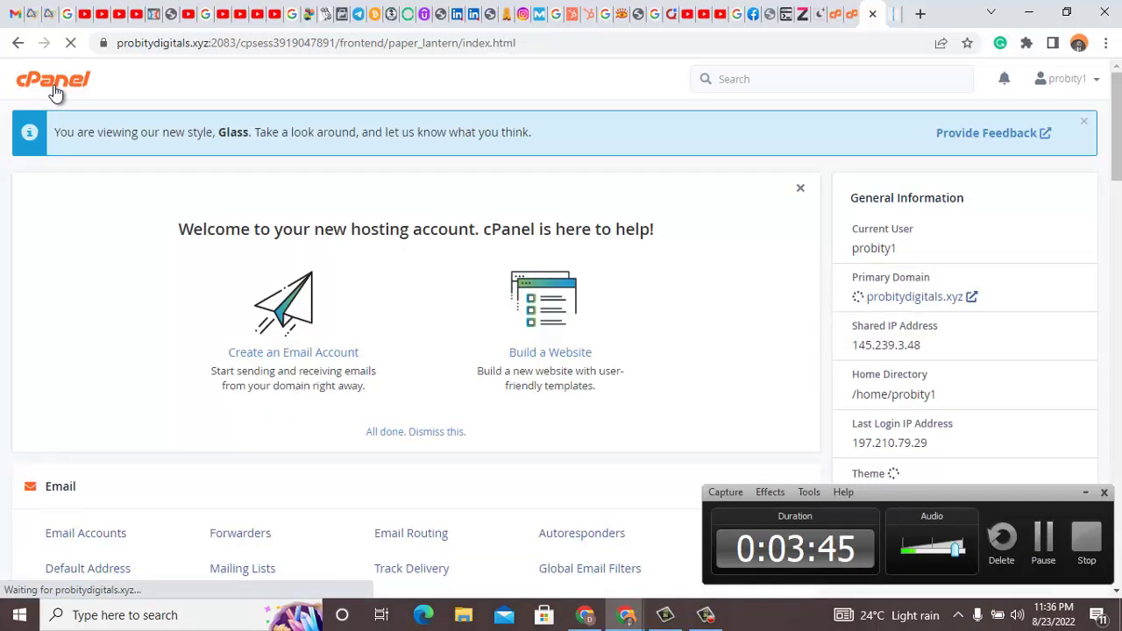
click(745, 75)
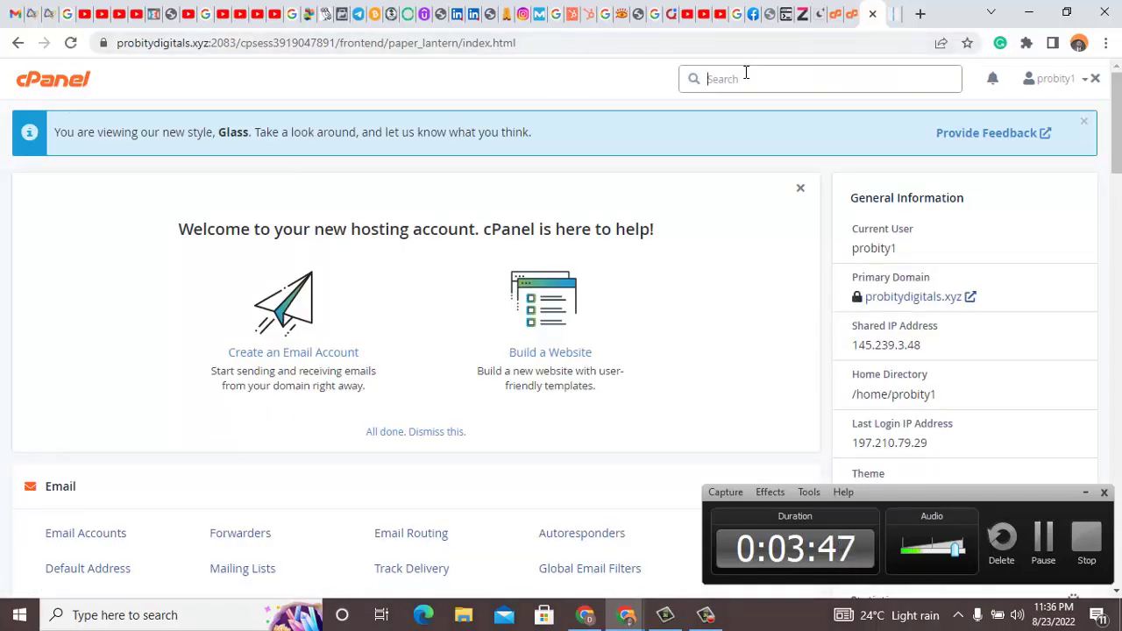
text(p)
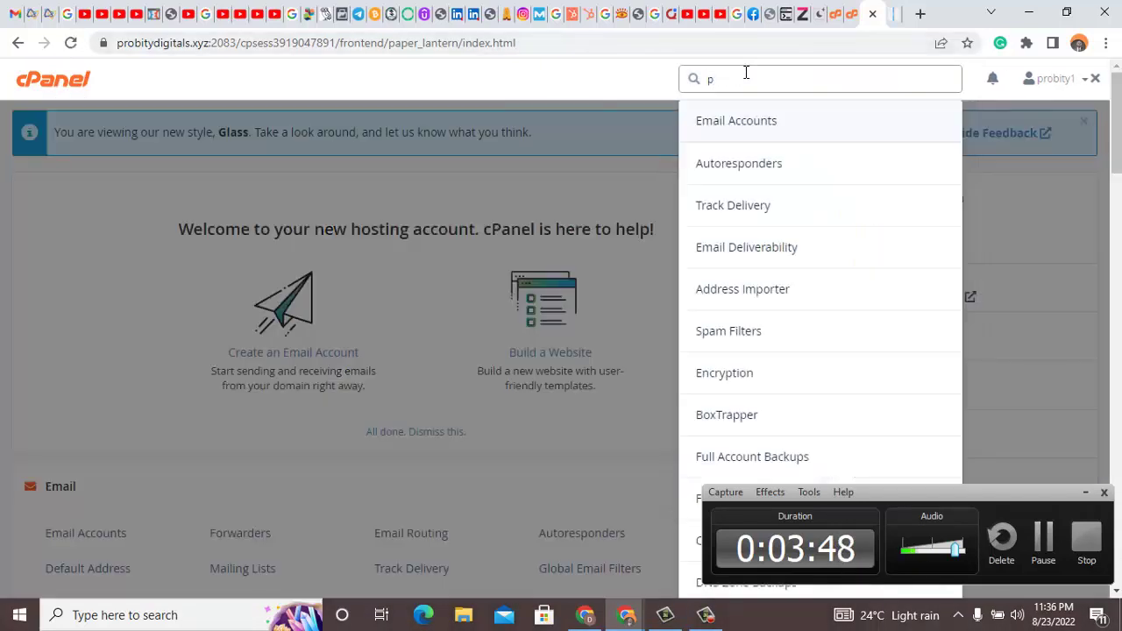
text(hp)
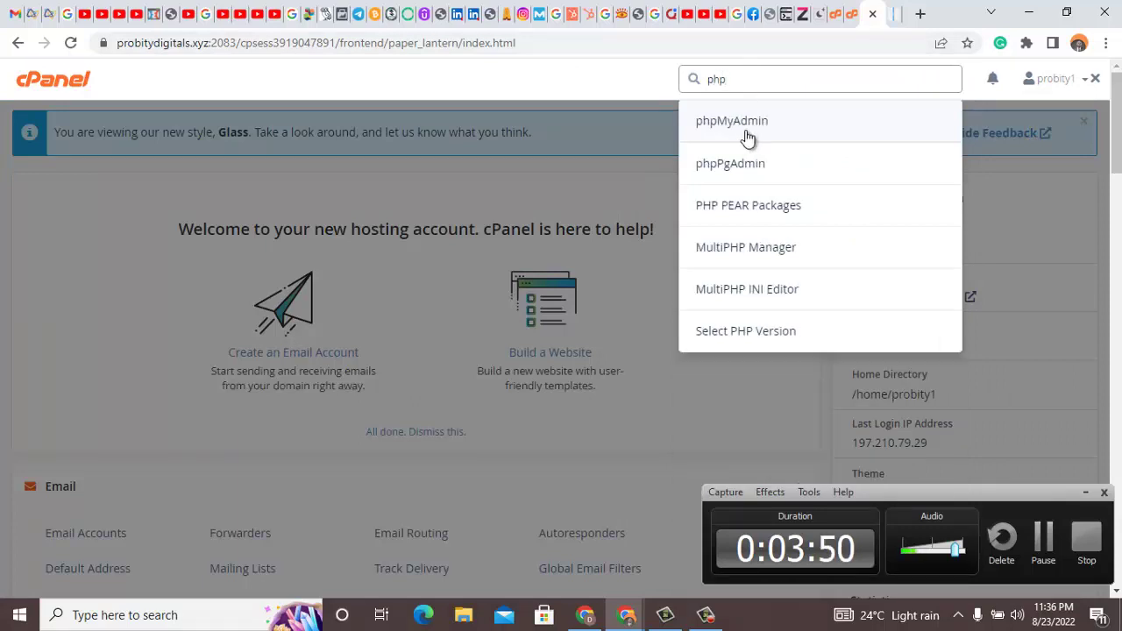
click(738, 134)
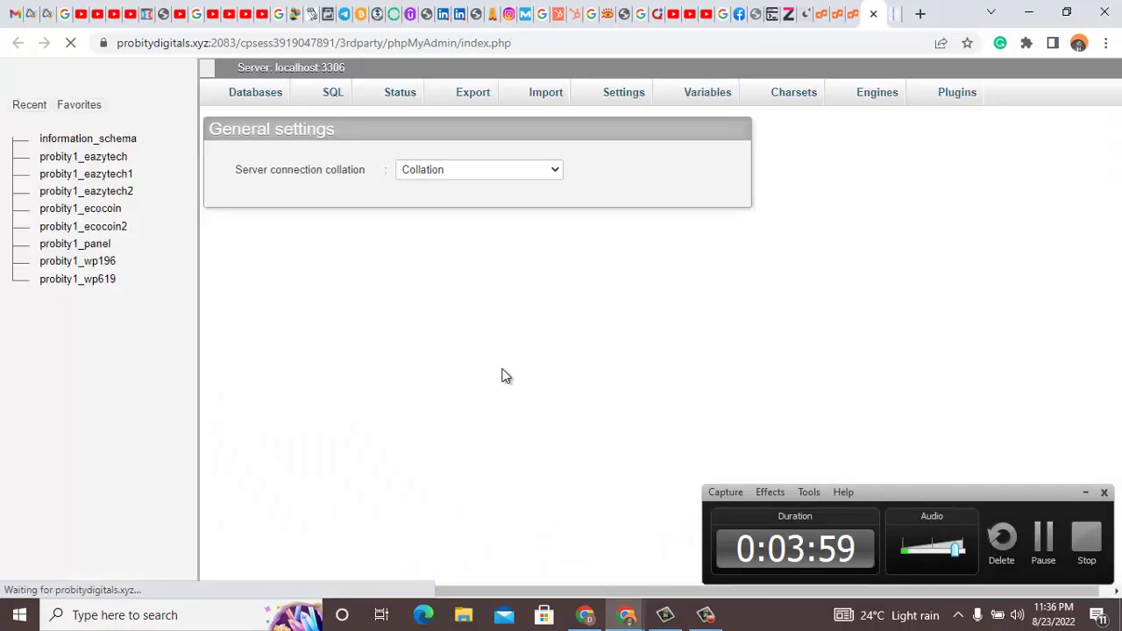
Step: Select the probity1_eazytech2 database in phpMyAdmin and open its import page
scroll(231, 183, down, 1)
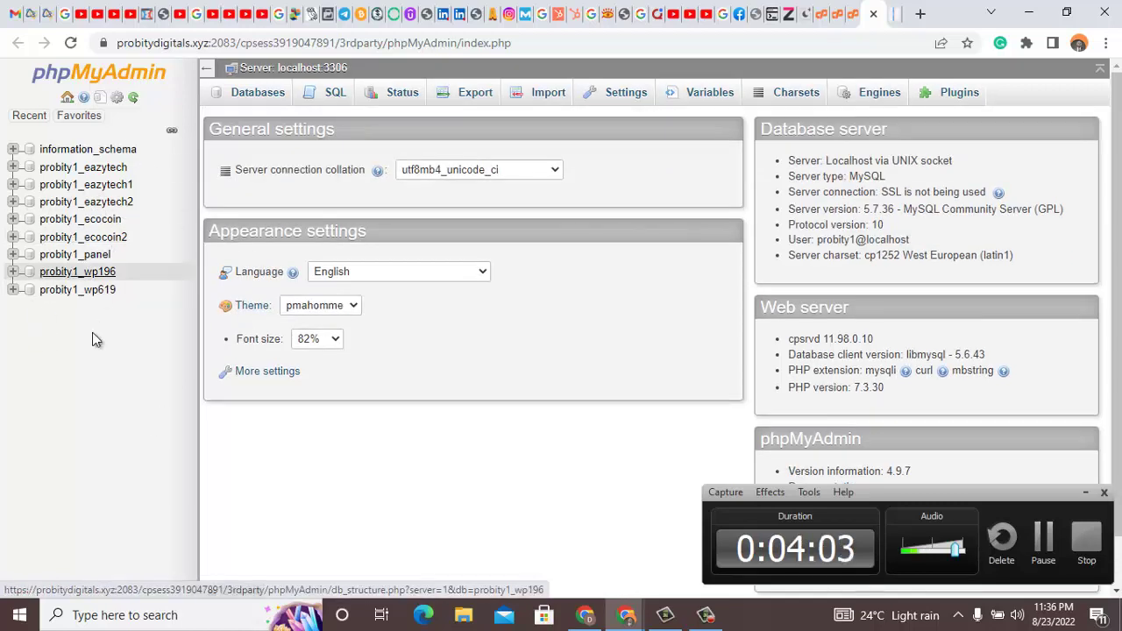
click(102, 203)
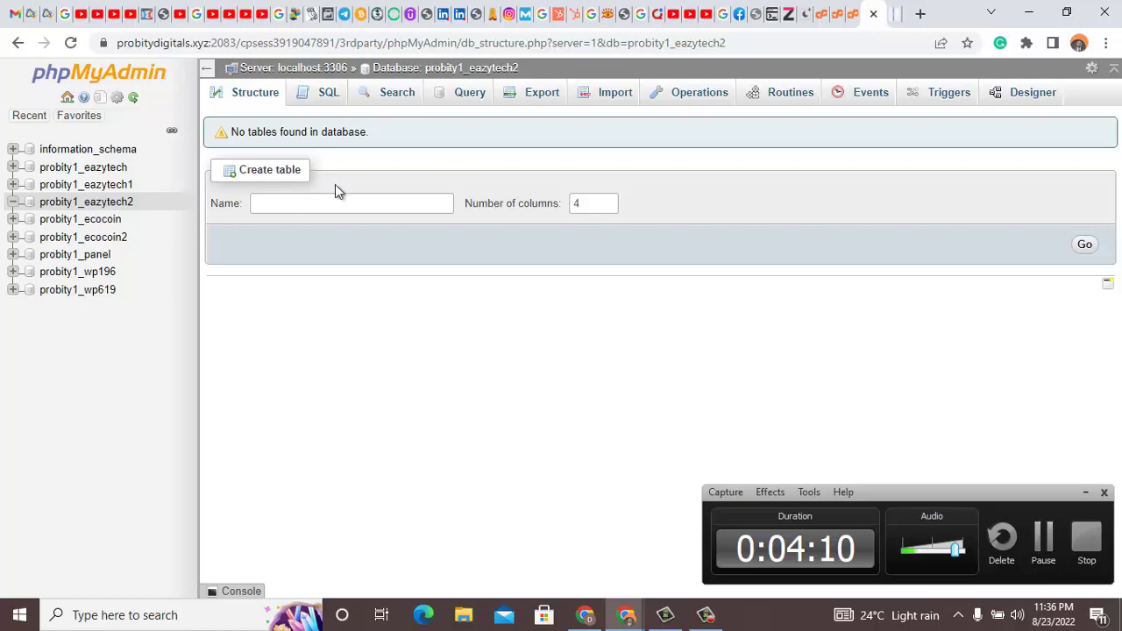
click(616, 93)
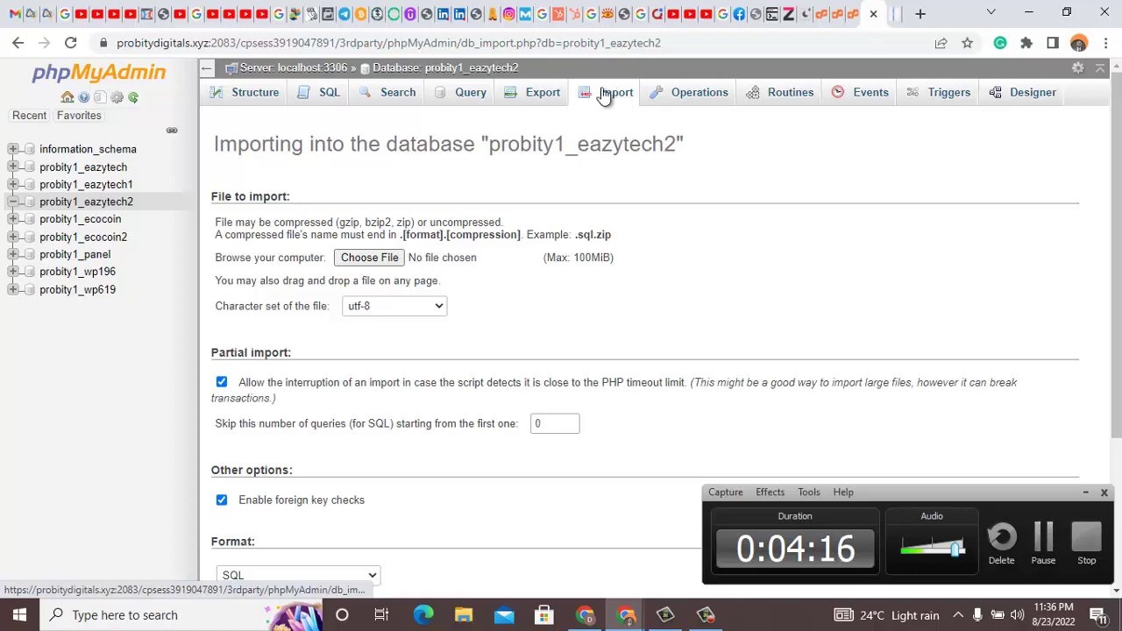
Step: Choose the recent file quicvzsn_newdb.sql from the computer and import it into the database in SQL format
click(366, 261)
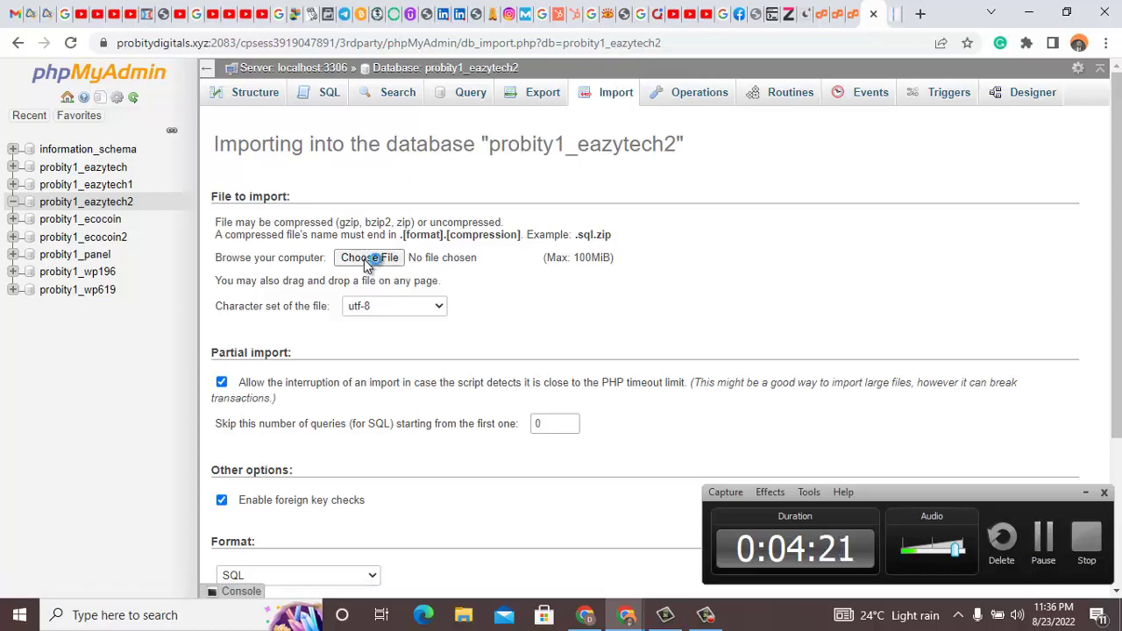
click(367, 259)
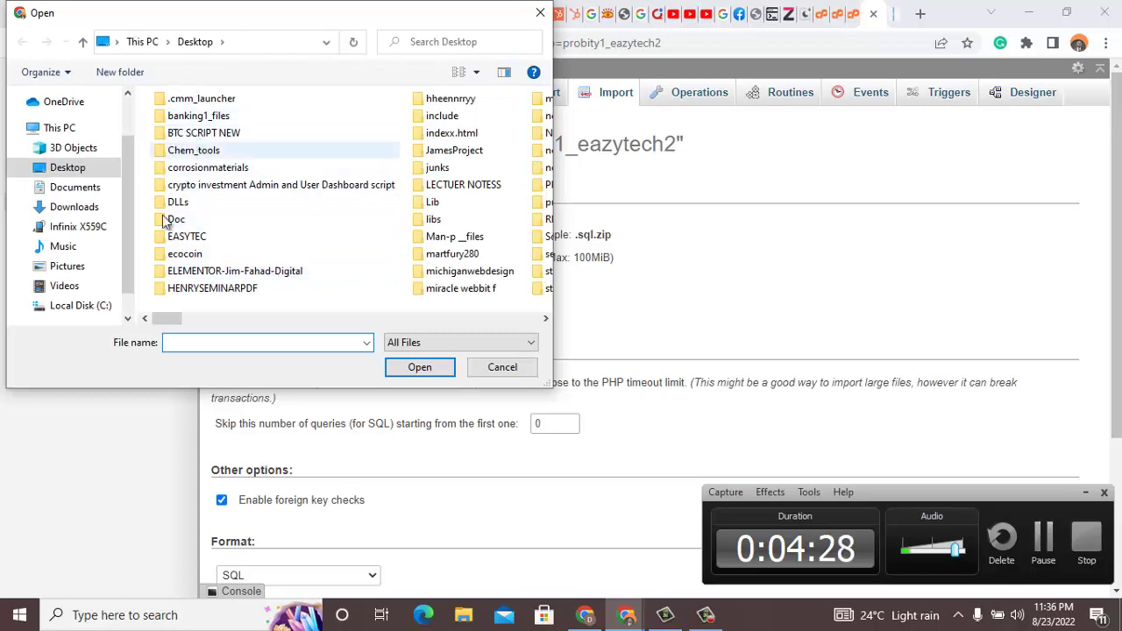
scroll(124, 276, up, 1)
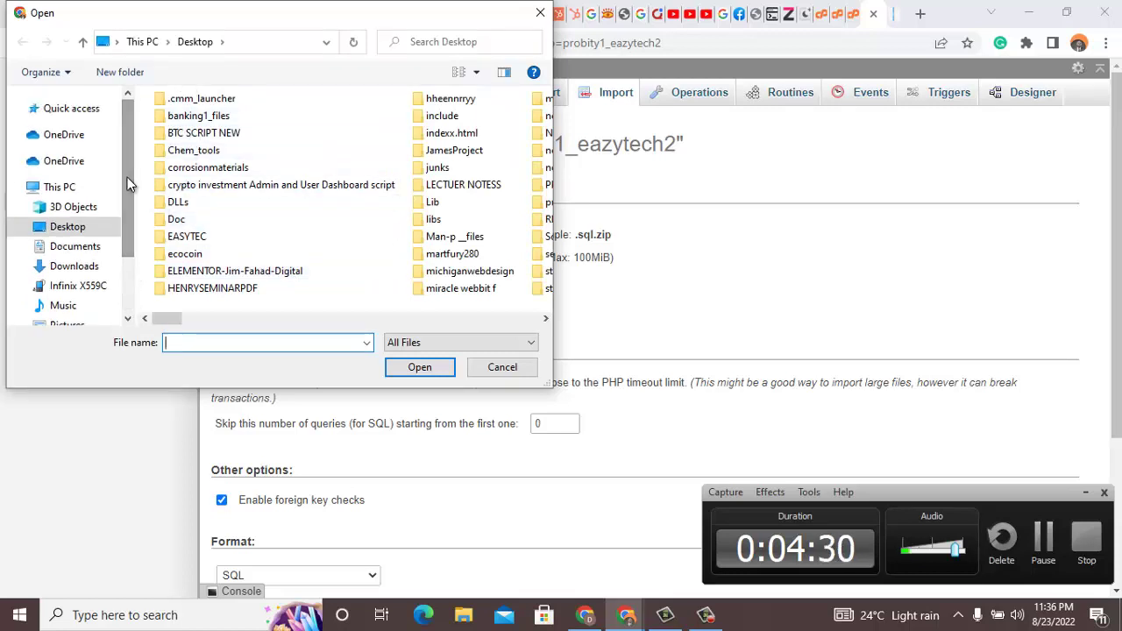
click(86, 113)
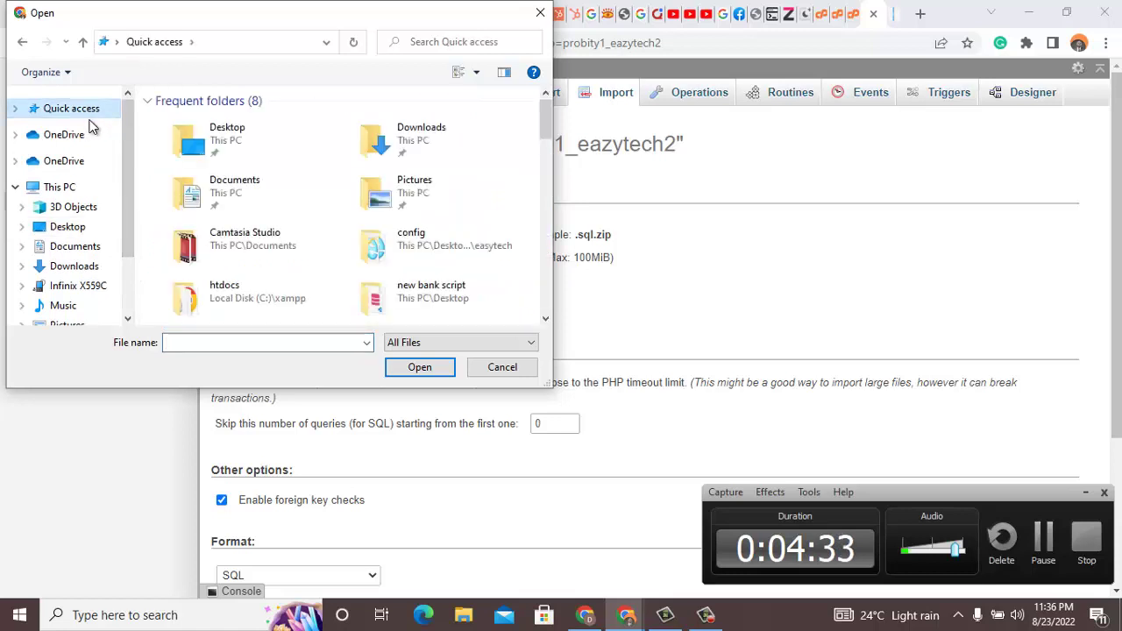
drag(548, 109, 548, 147)
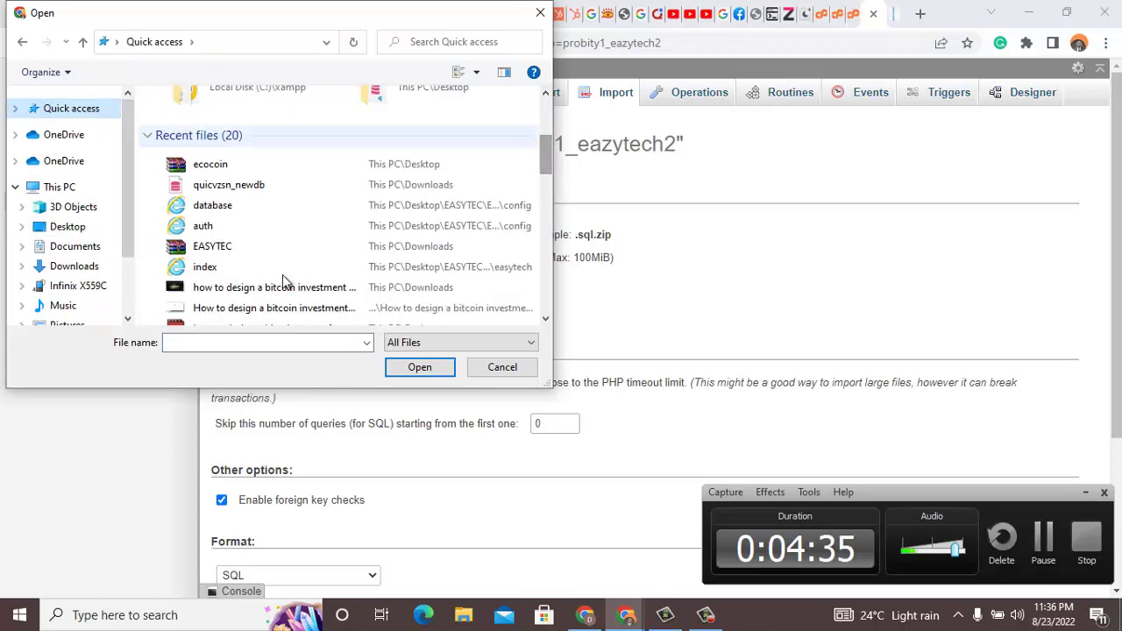
click(254, 191)
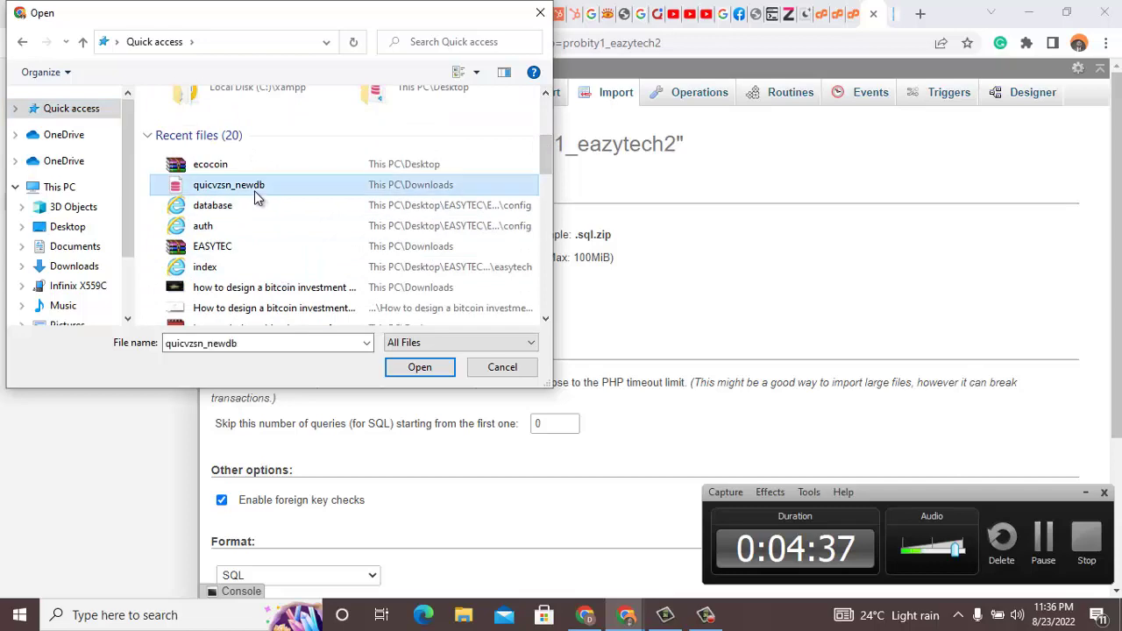
click(414, 364)
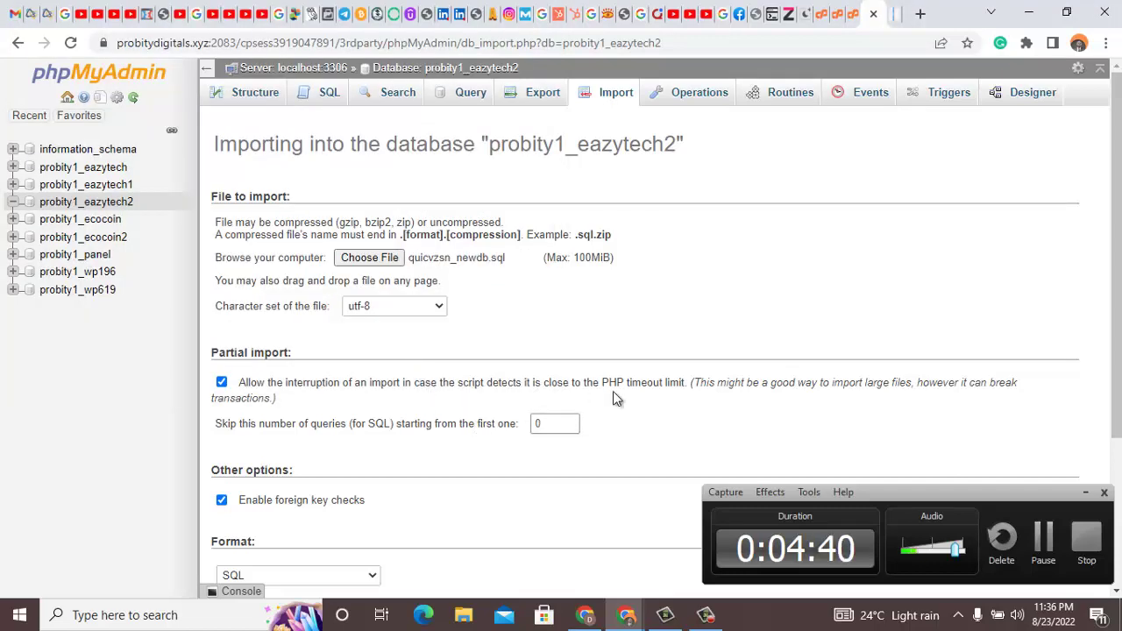
scroll(1103, 359, down, 3)
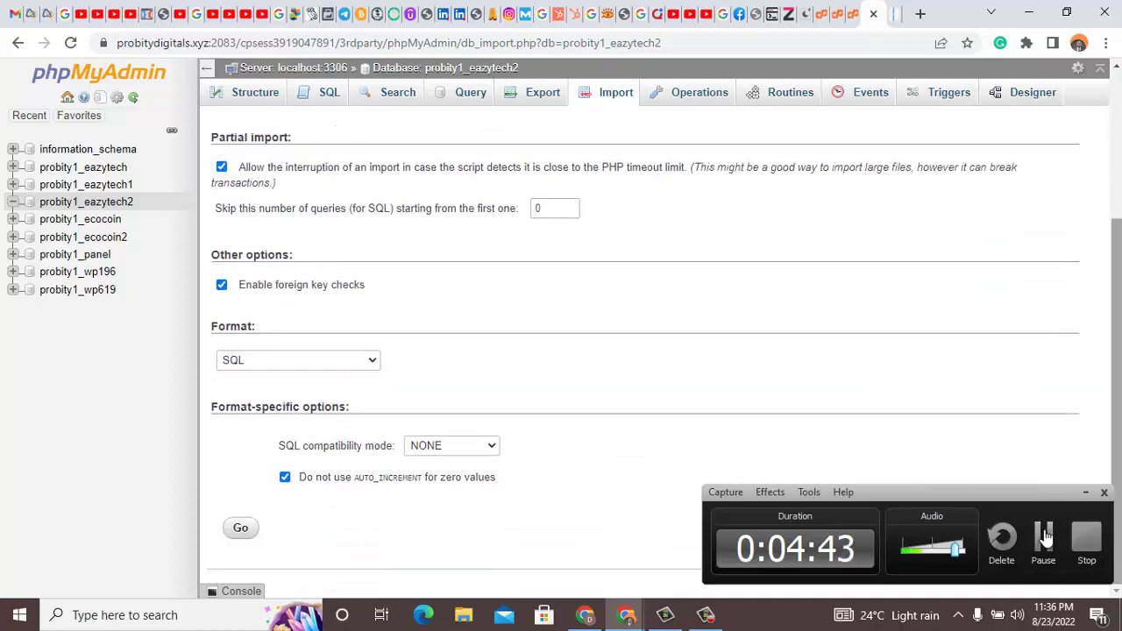
click(246, 531)
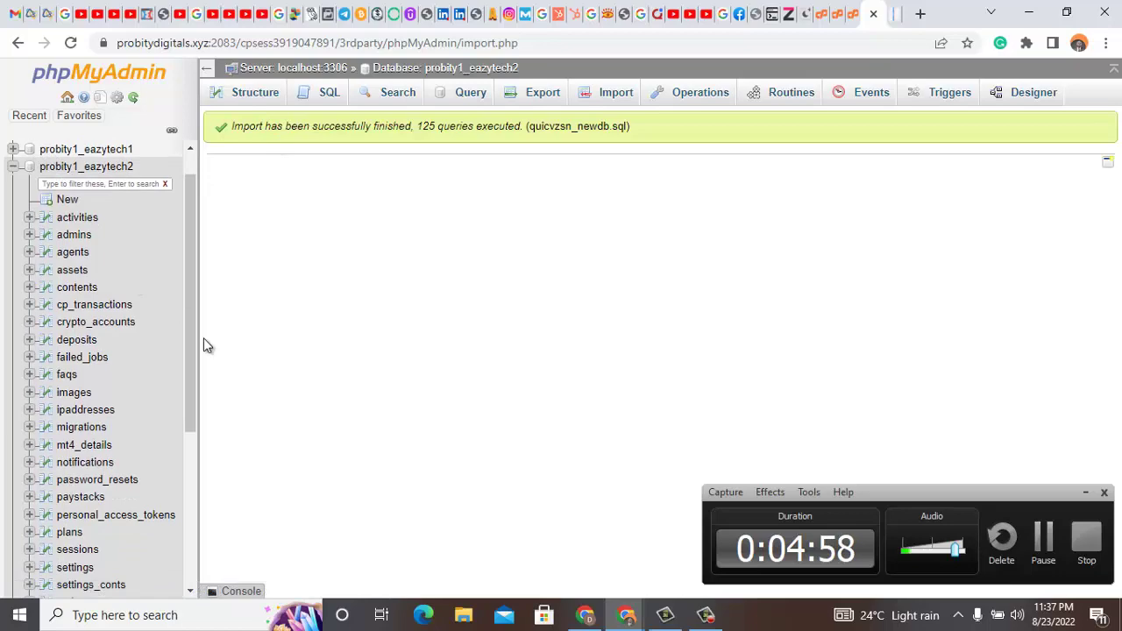
key(ctrl+a)
click(269, 400)
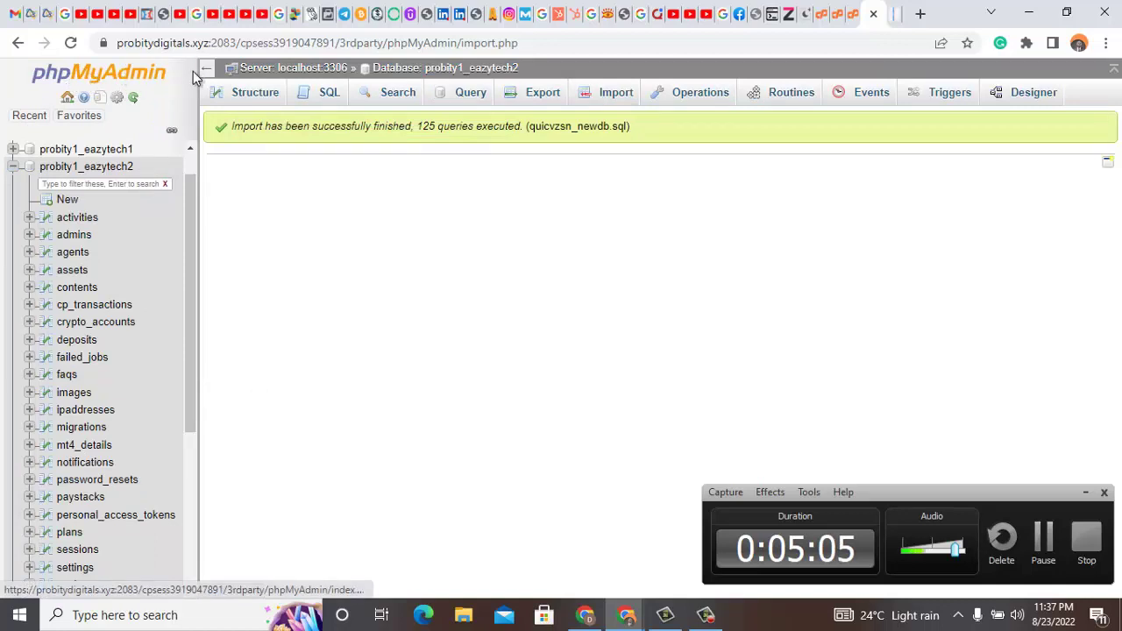
Step: Return to the cPanel home page and open File Manager from the Files tools
click(845, 21)
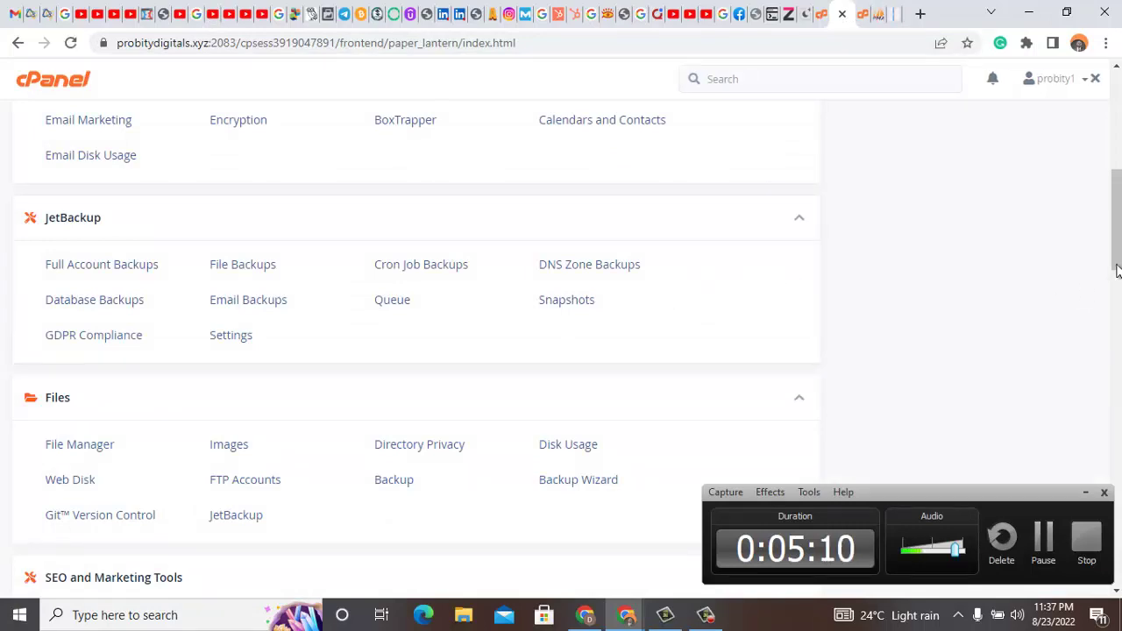
drag(1118, 239, 1118, 312)
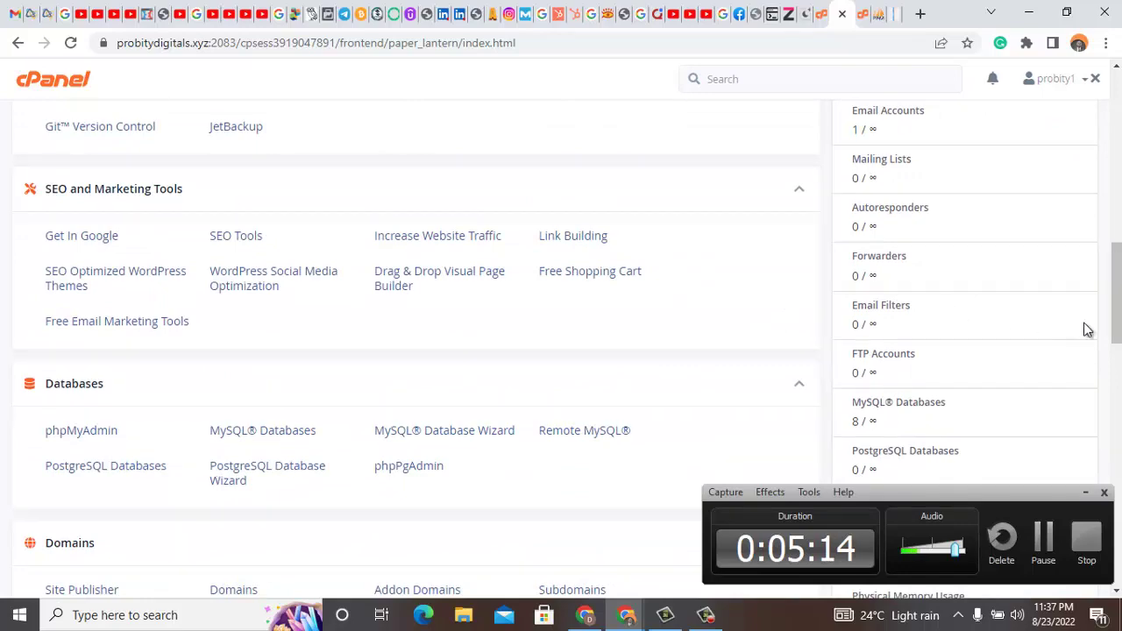
drag(1111, 340, 1117, 230)
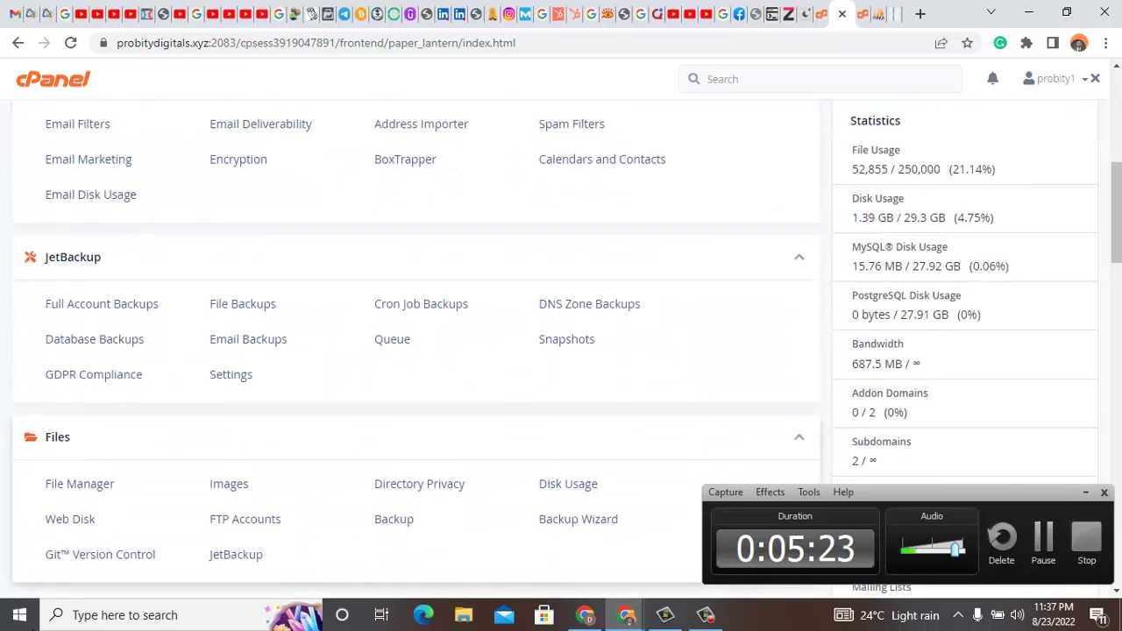
click(77, 495)
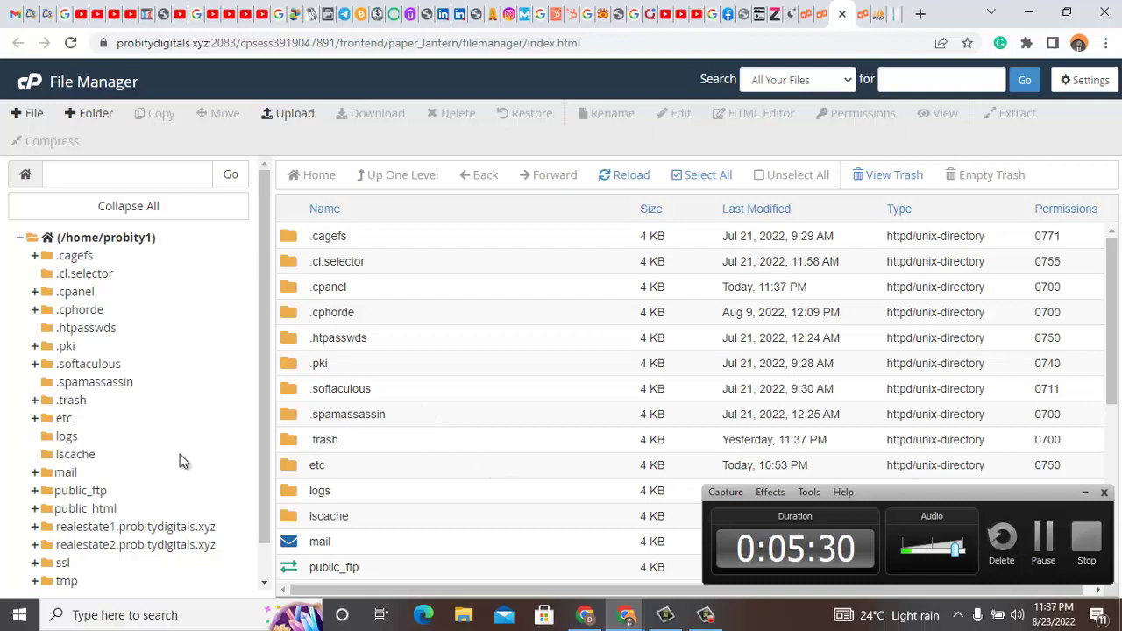
Step: Open the eazytech folder inside public_html
click(85, 509)
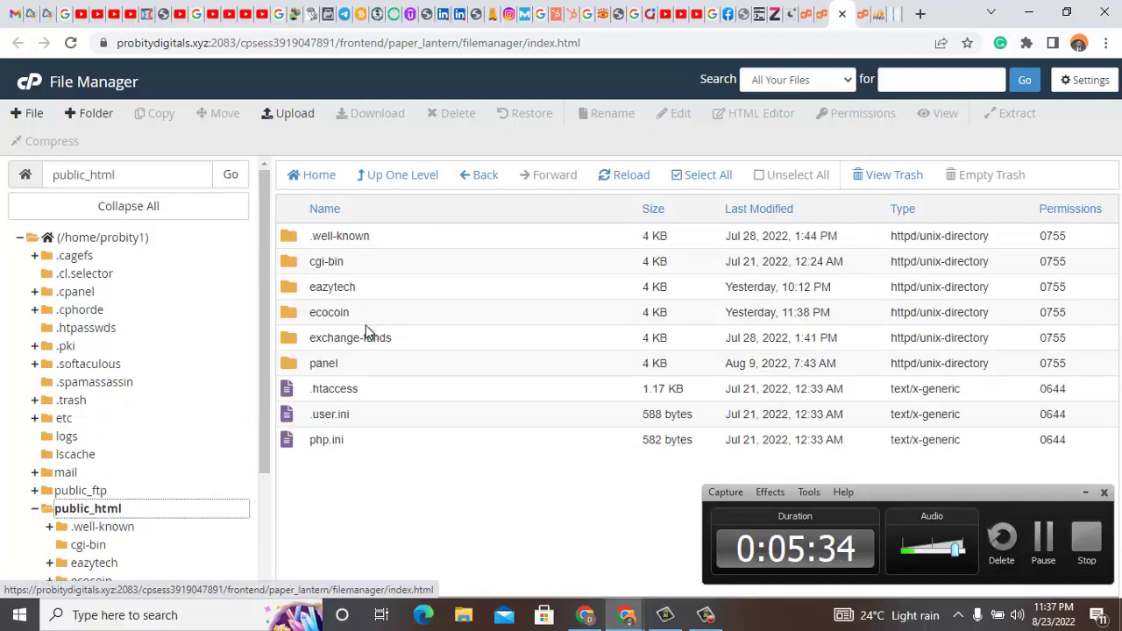
double_click(342, 296)
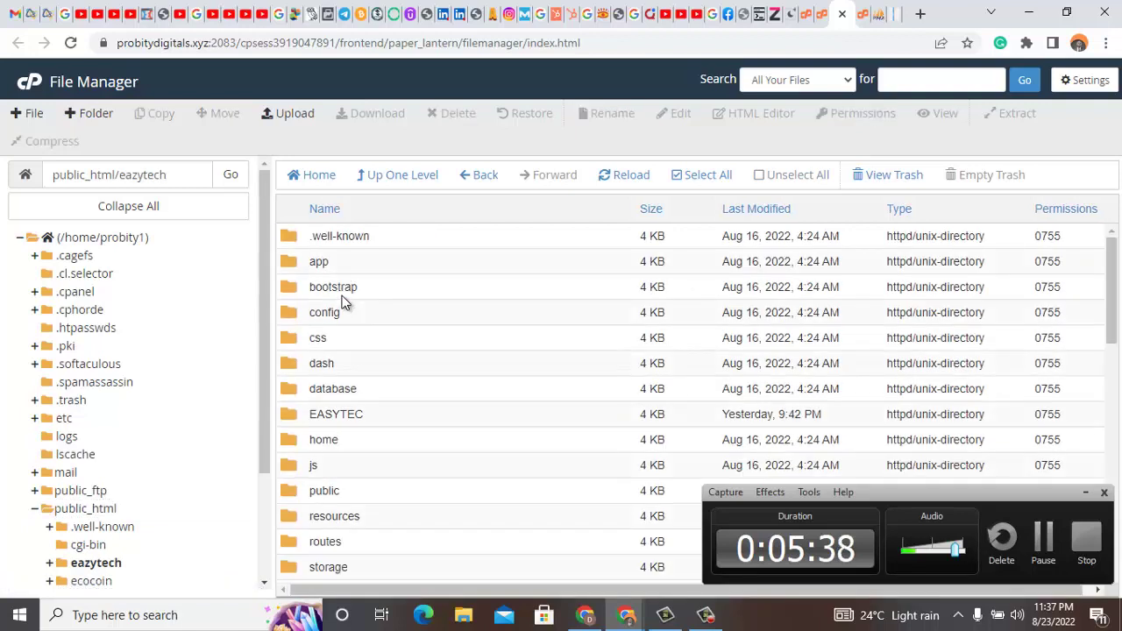
click(390, 189)
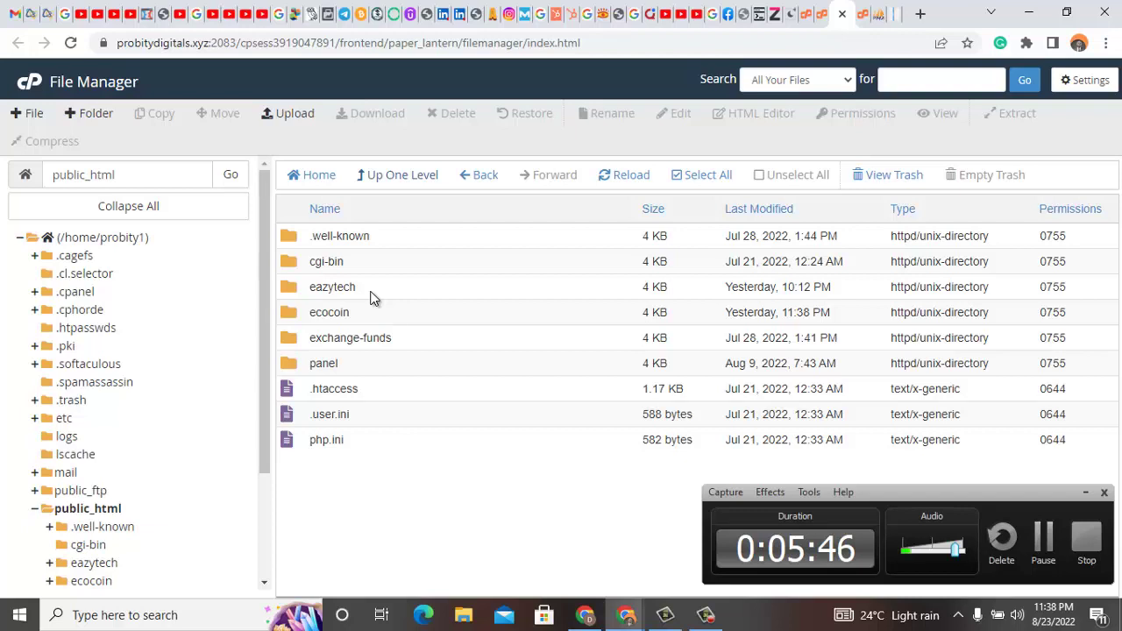
double_click(370, 298)
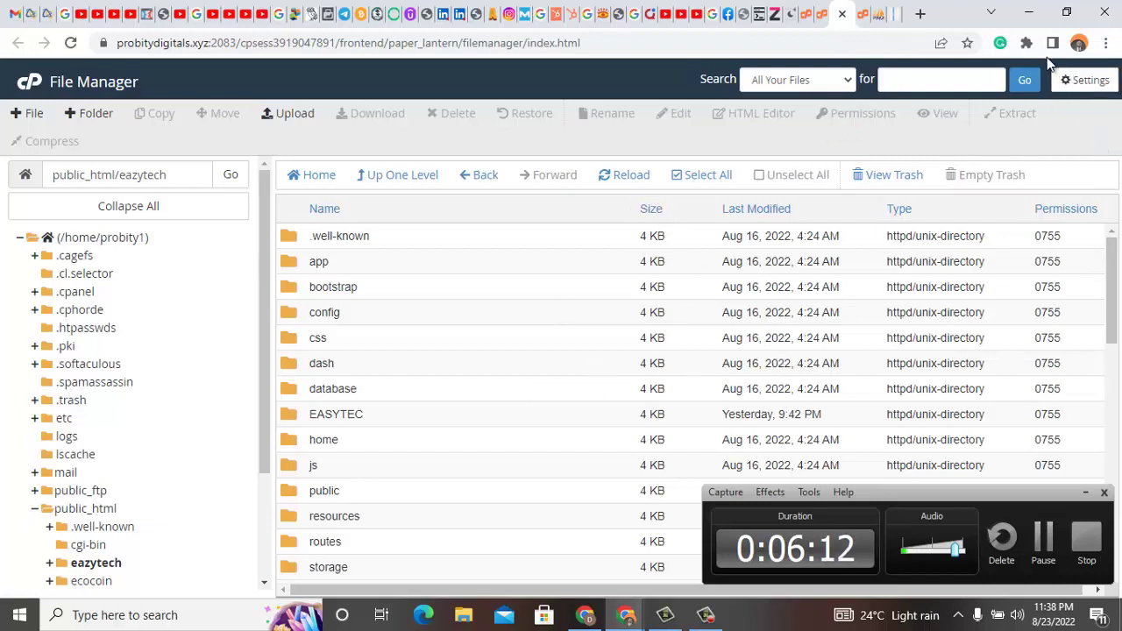
Step: Turn on Show Hidden Files (dotfiles) in the File Manager preferences and save them
click(1065, 81)
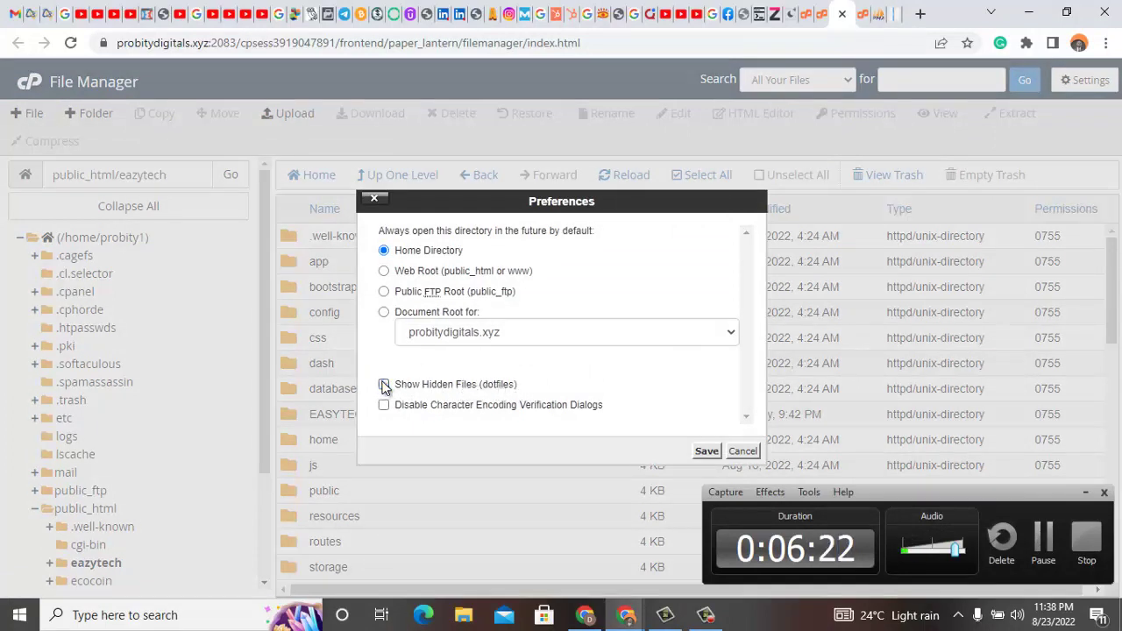
click(384, 384)
click(707, 452)
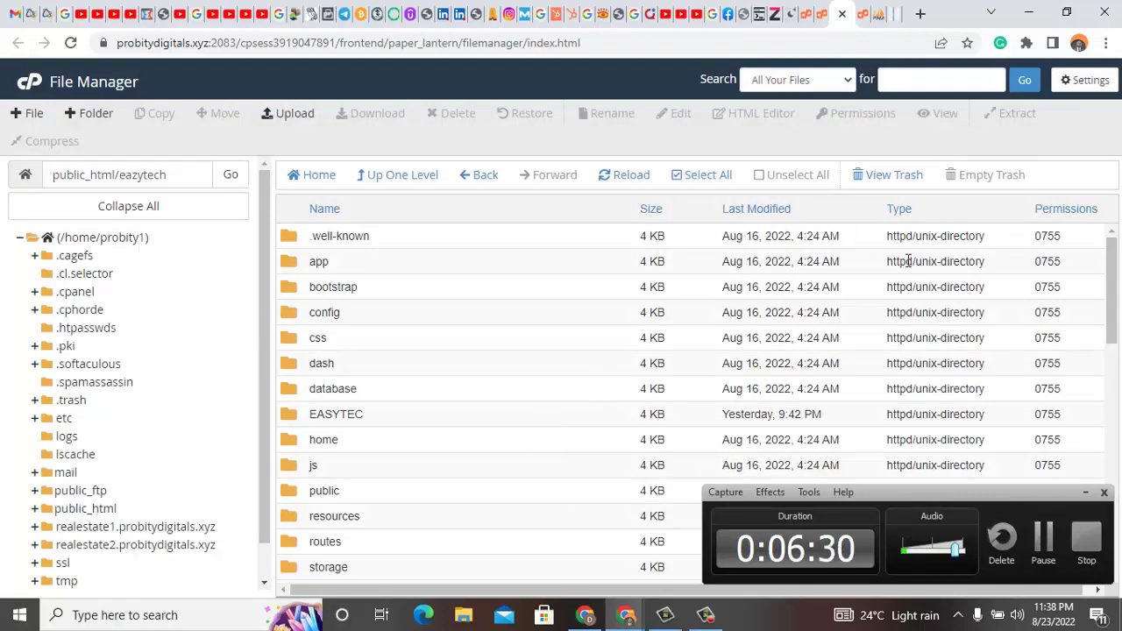
Step: Open the .env file of the eazytech folder for editing with utf-8 encoding
drag(1115, 279, 1117, 346)
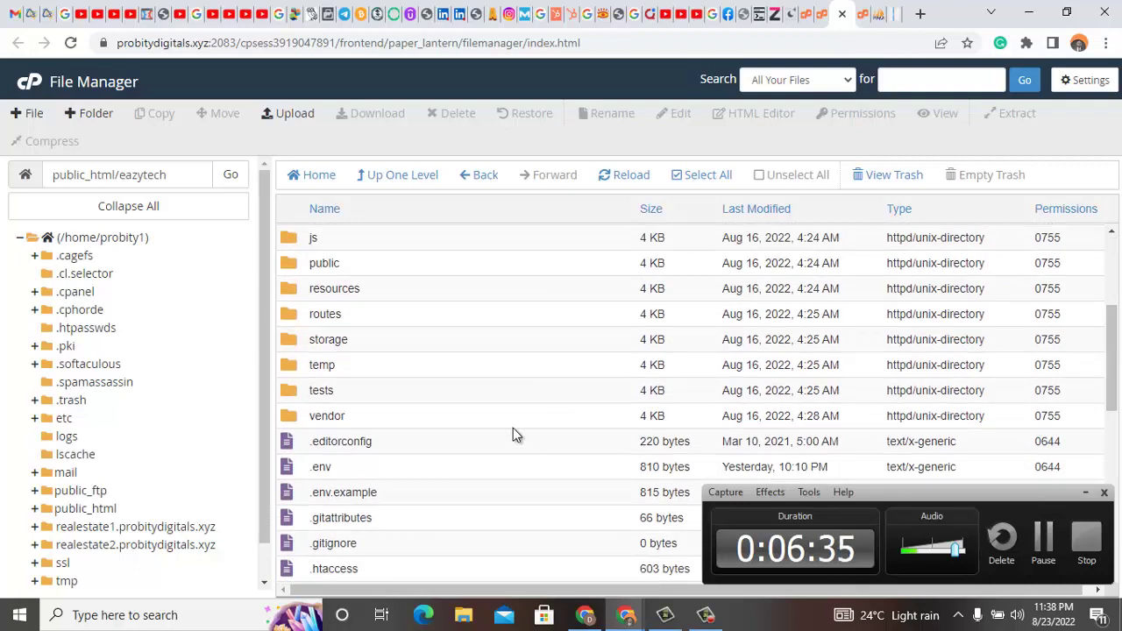
click(357, 478)
right_click(356, 480)
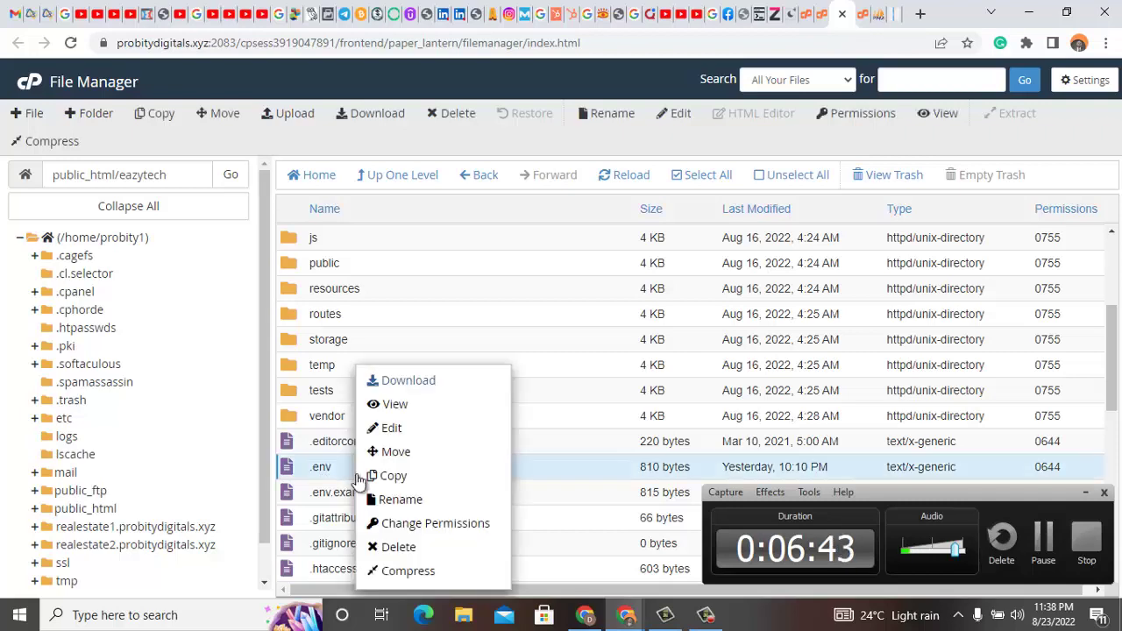
click(391, 429)
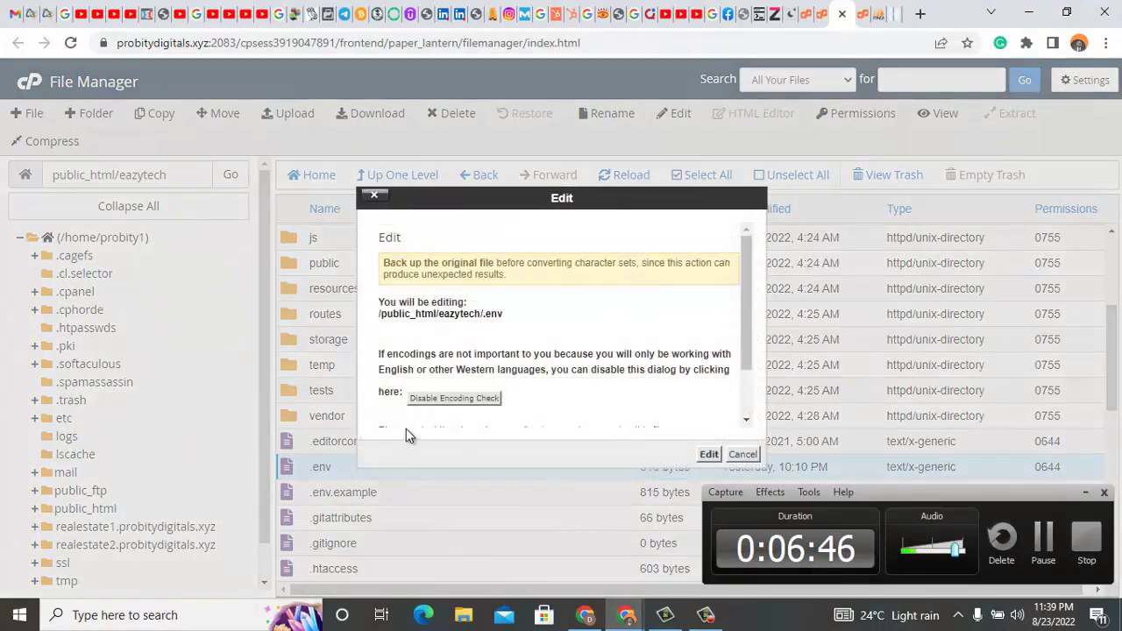
drag(741, 339, 743, 371)
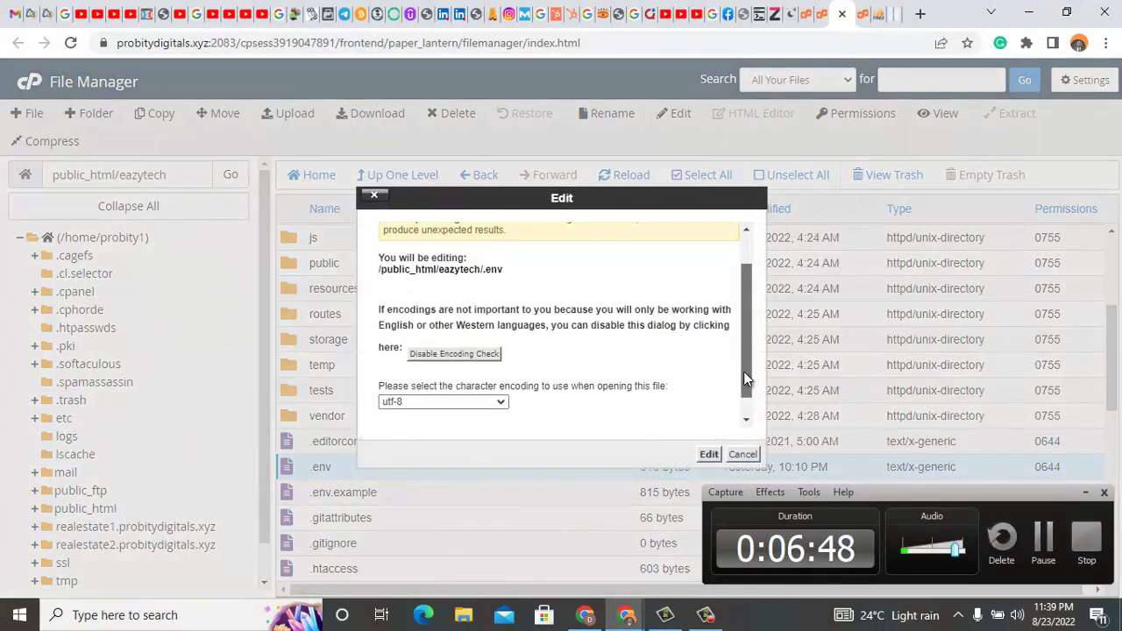
click(709, 455)
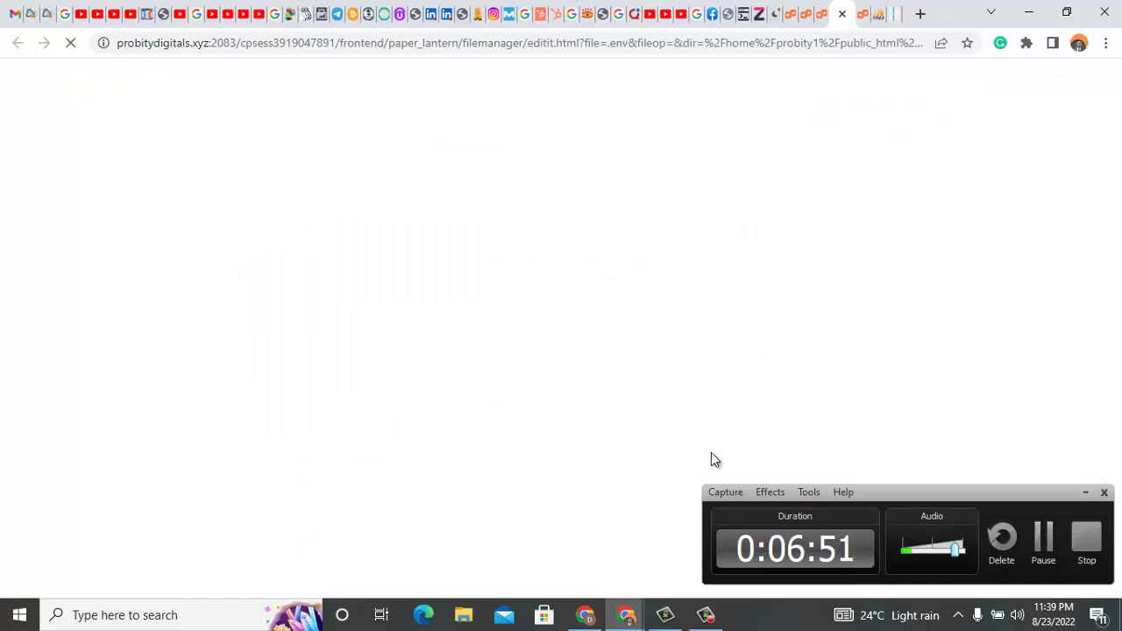
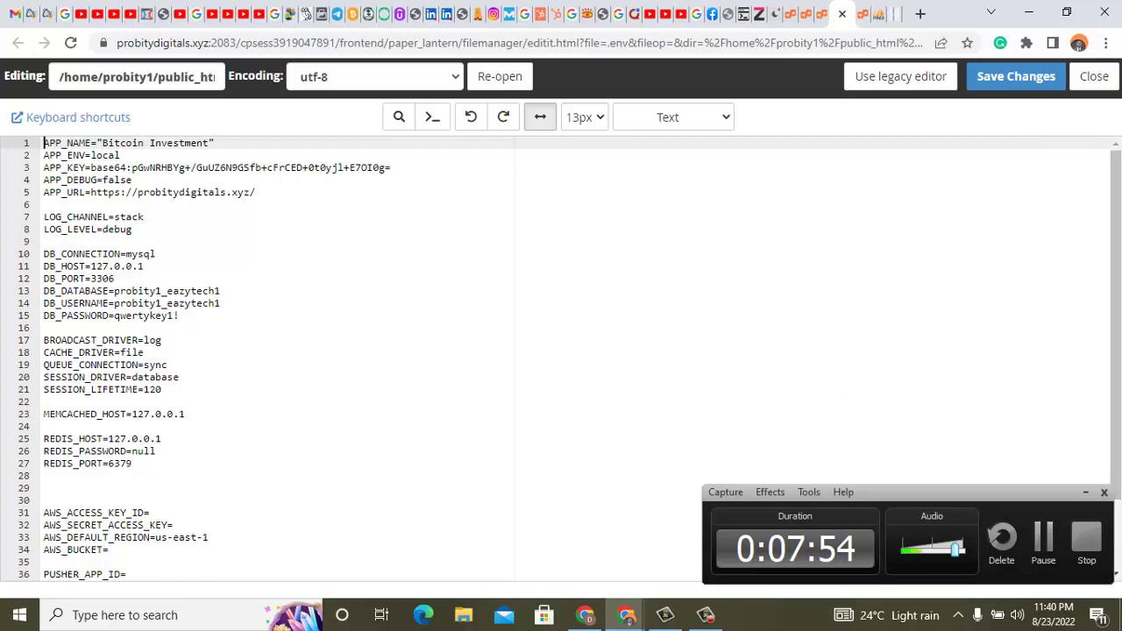
Step: Save the .env file and close the editor
click(997, 83)
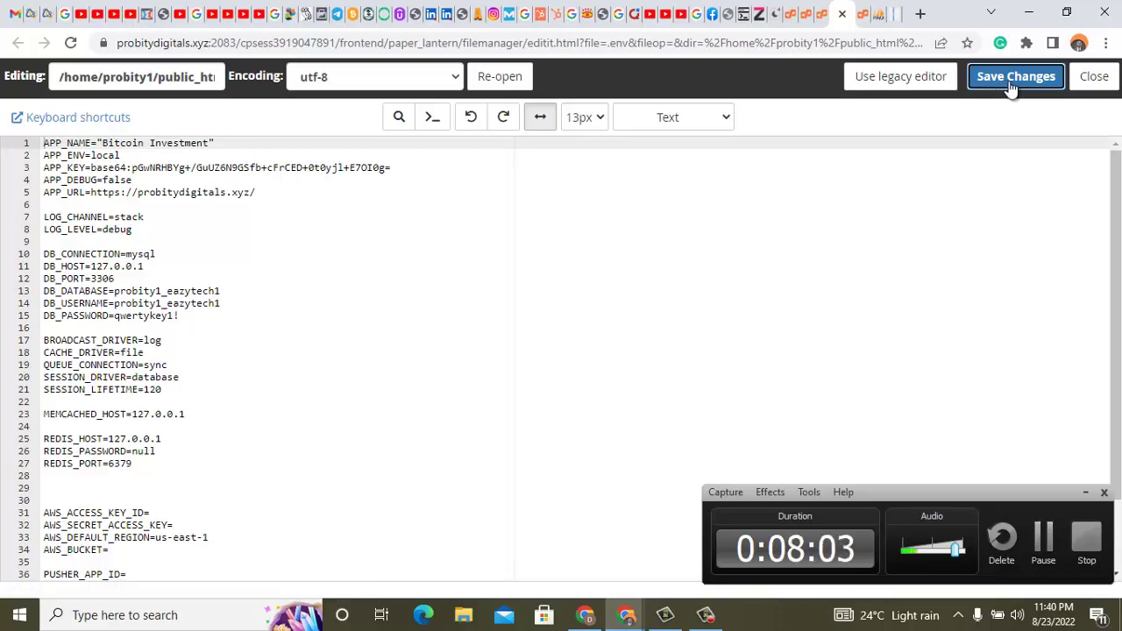
click(1012, 90)
click(993, 79)
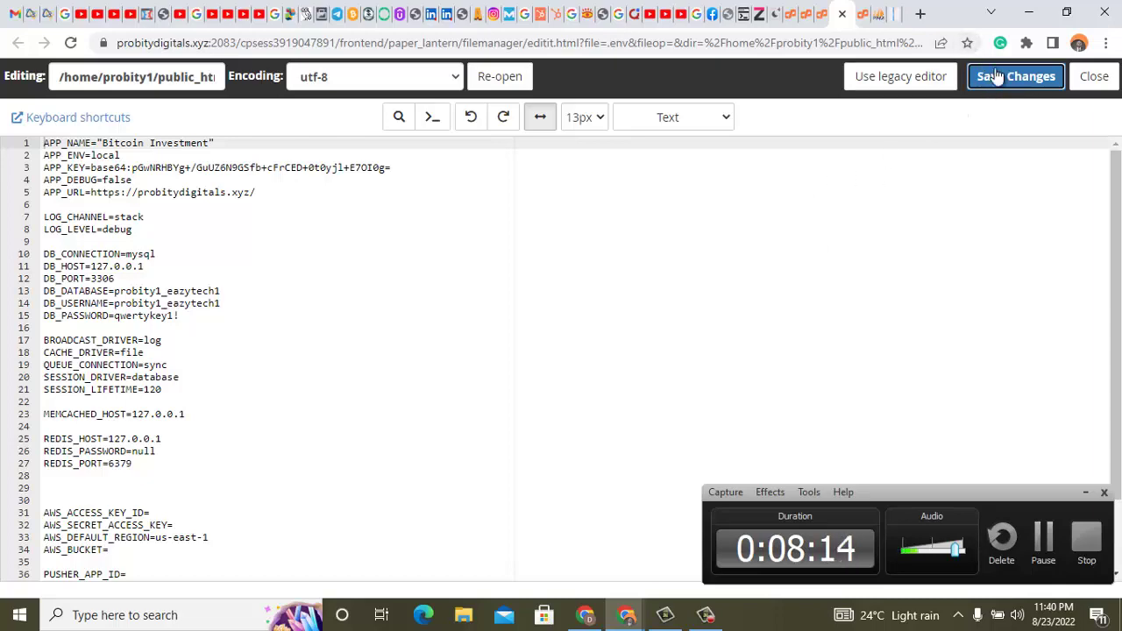
click(1097, 79)
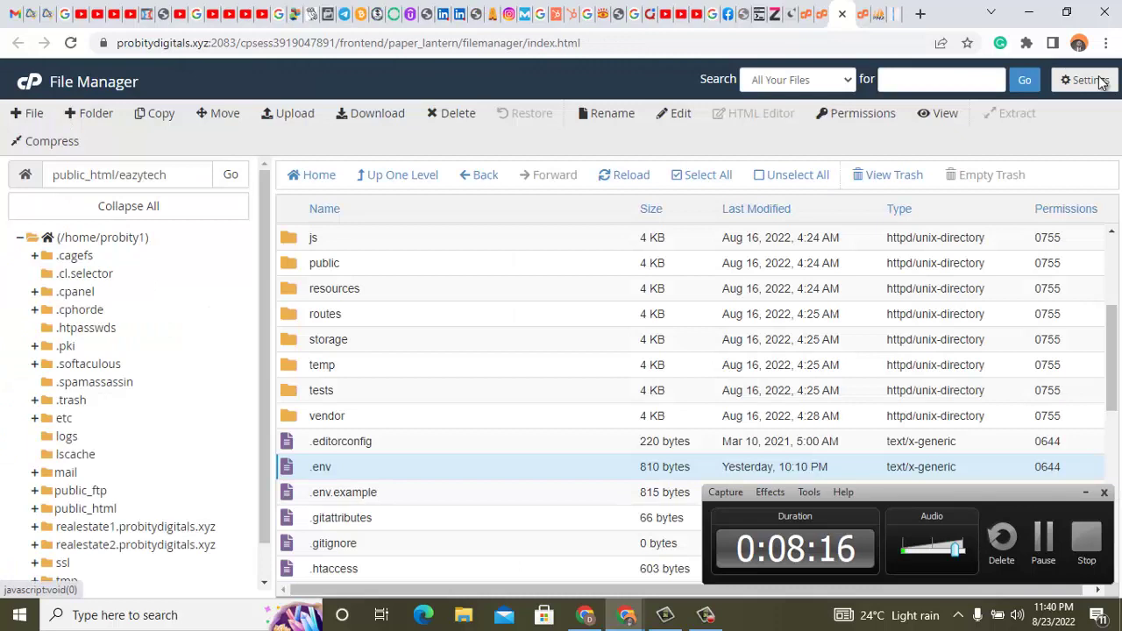
Step: Examine the contents of the EASYTEC folder inside public_html/eazytech and of its easytech subfolder
click(400, 176)
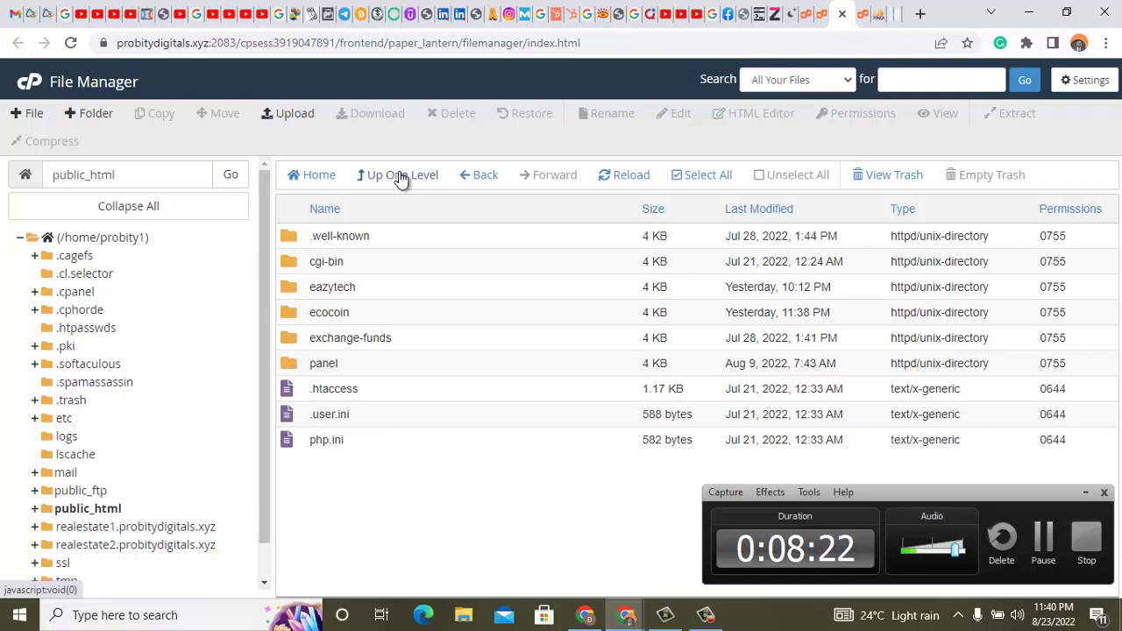
double_click(374, 289)
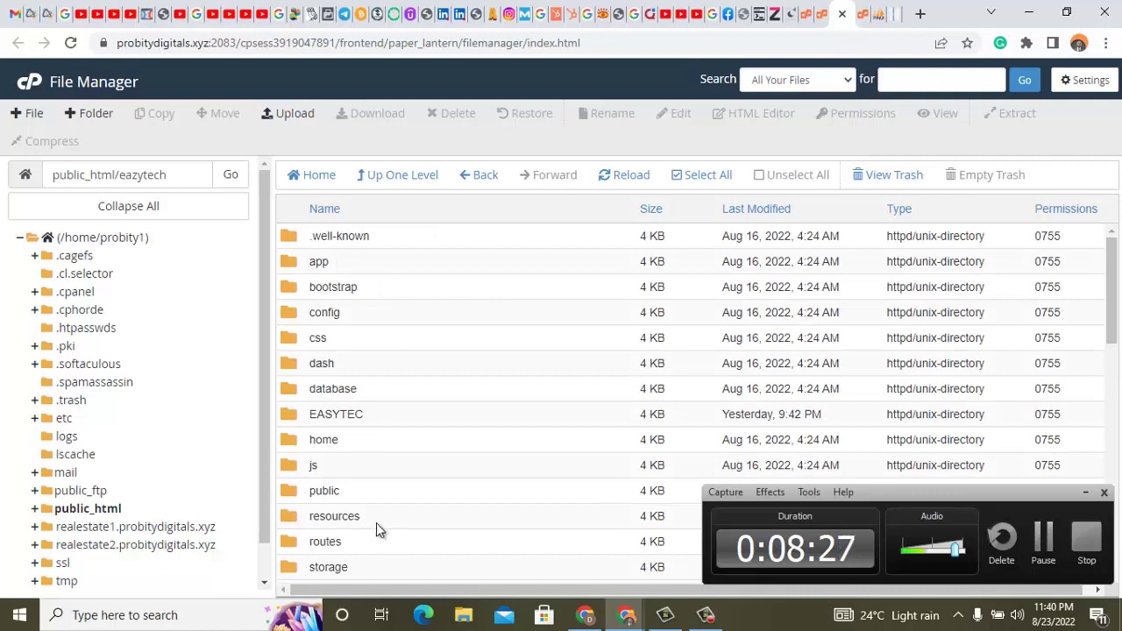
double_click(394, 422)
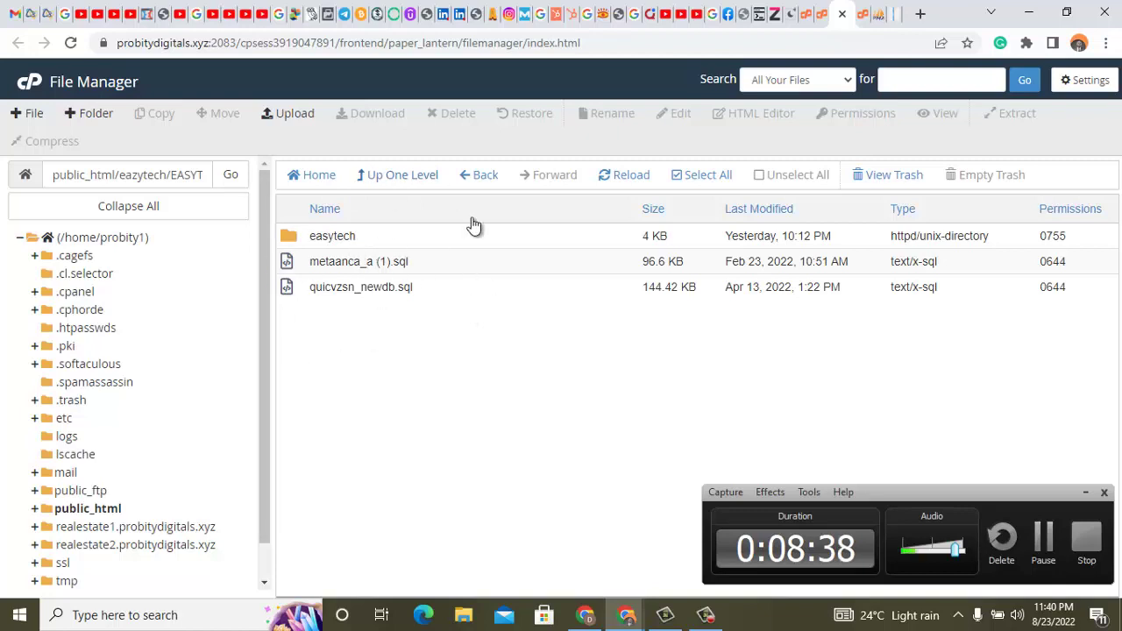
click(410, 187)
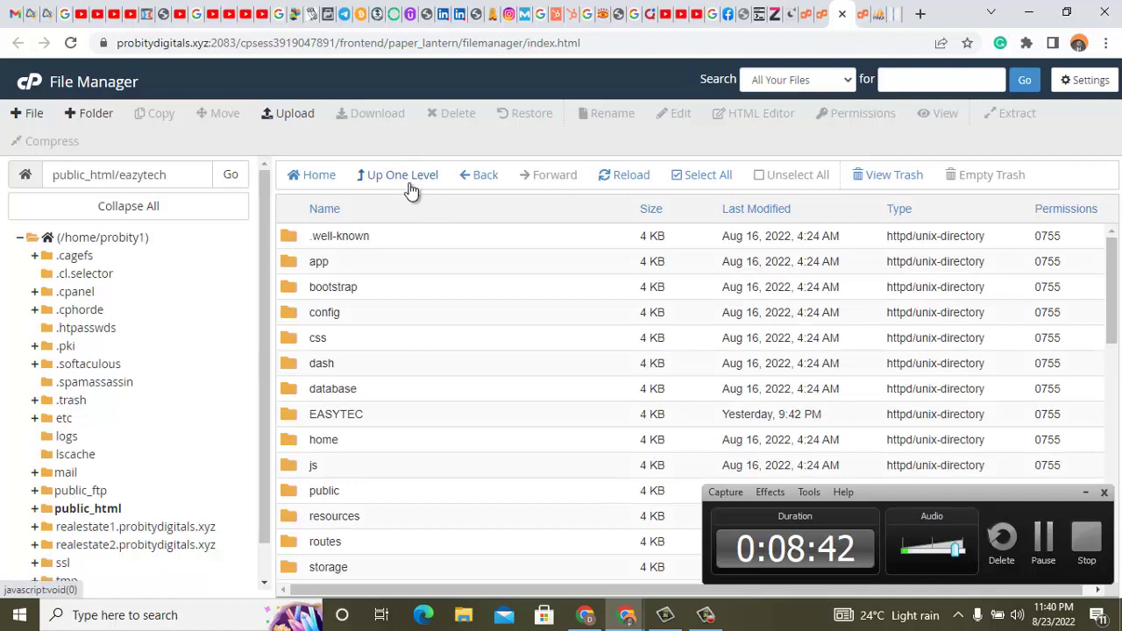
click(350, 418)
click(350, 418)
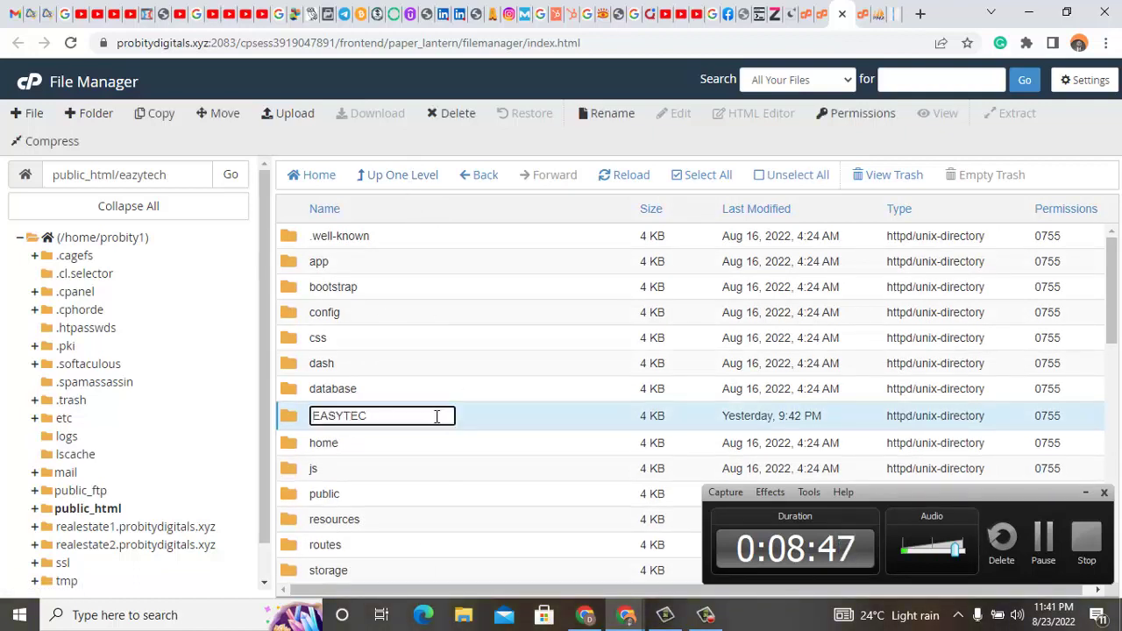
double_click(464, 423)
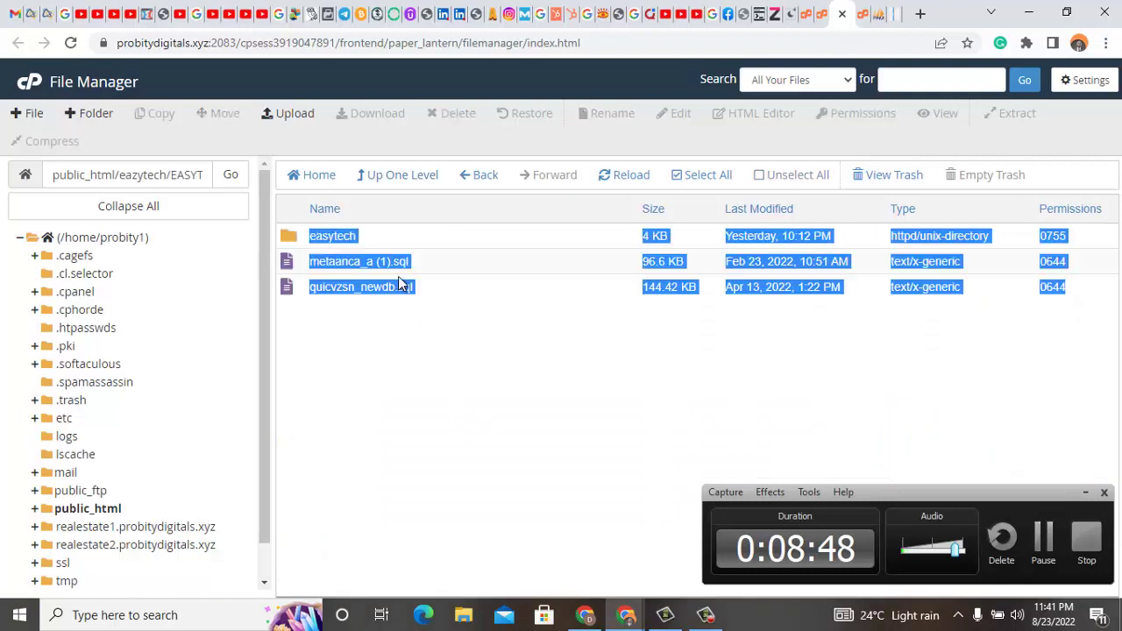
click(403, 341)
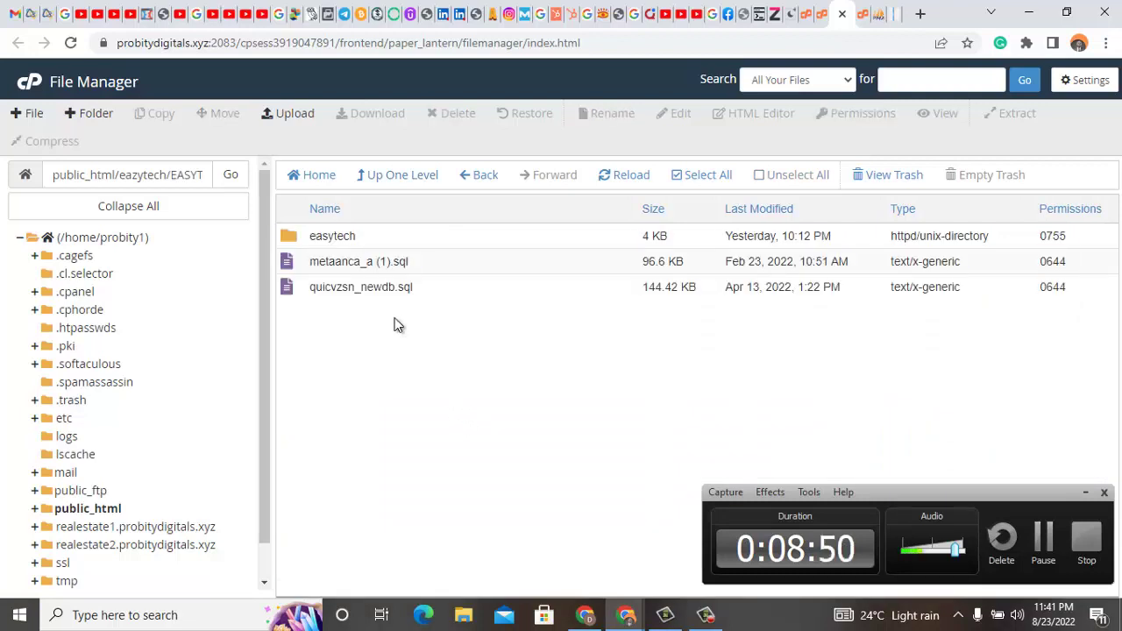
double_click(366, 235)
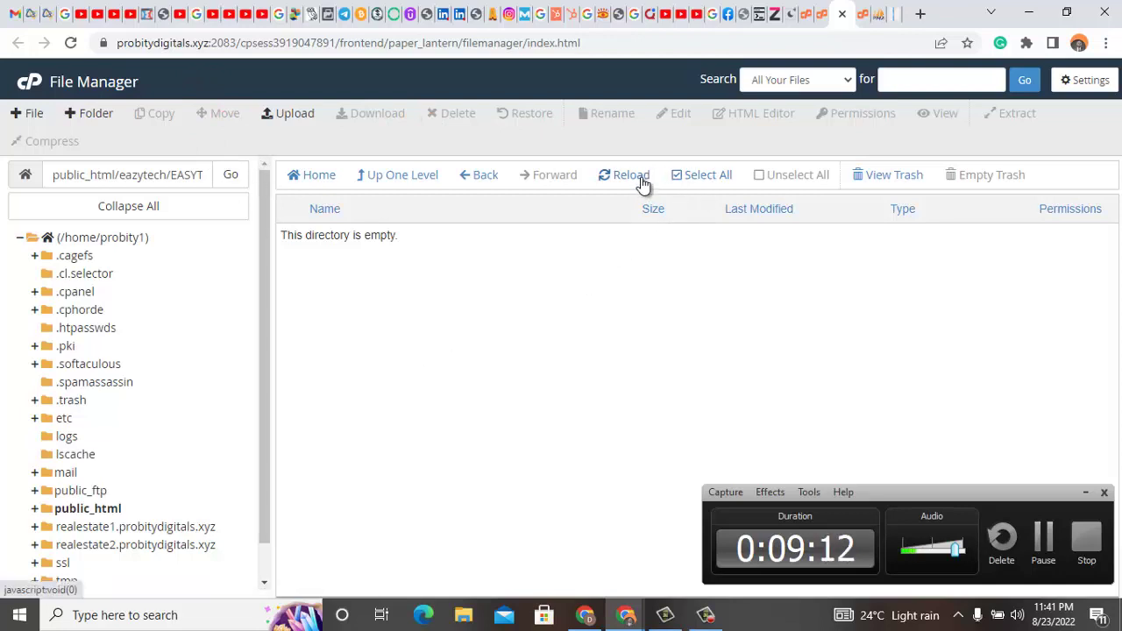
click(1086, 549)
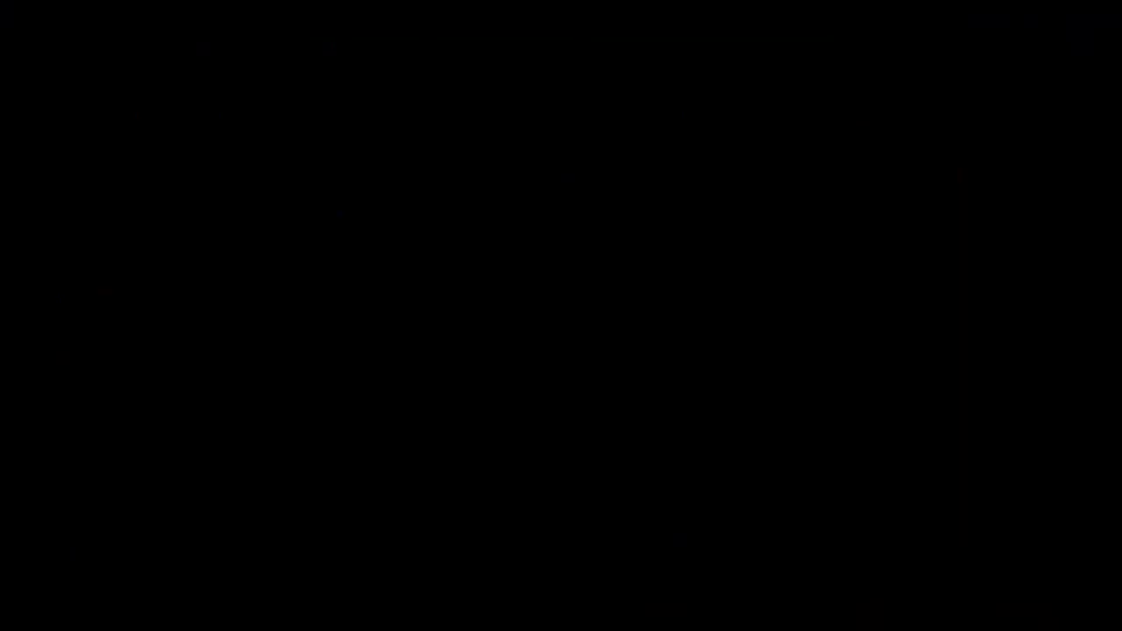